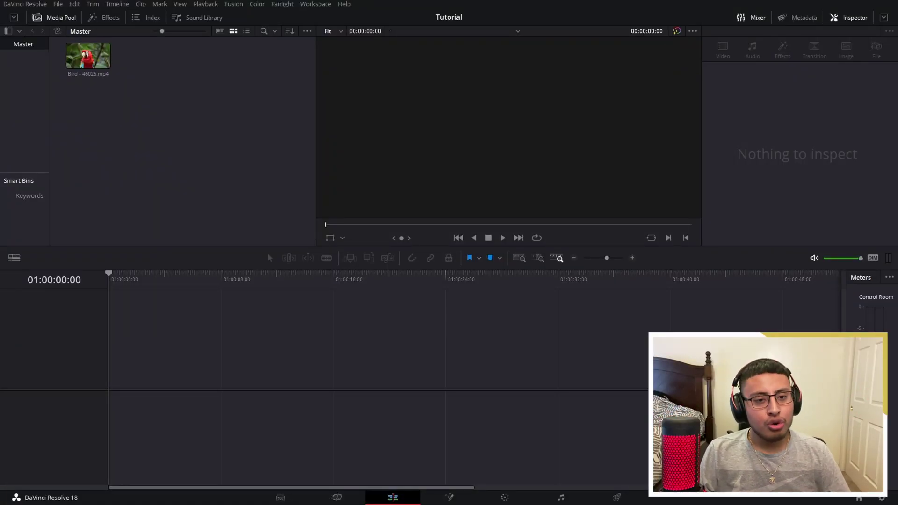
- Place Bird - 46026.mp4 on a new timeline and shorten it to 5 seconds (00:00:05:00)
left_click(86, 70)
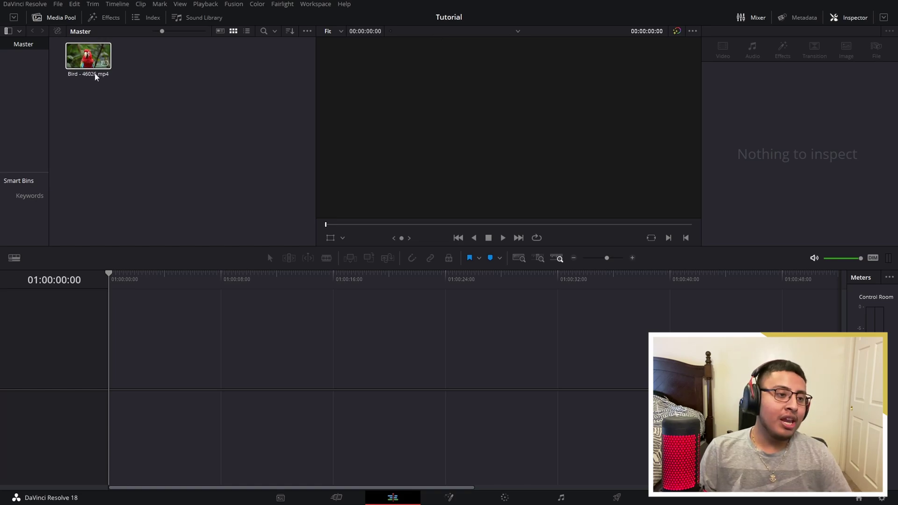
left_click_drag(95, 76, 114, 372)
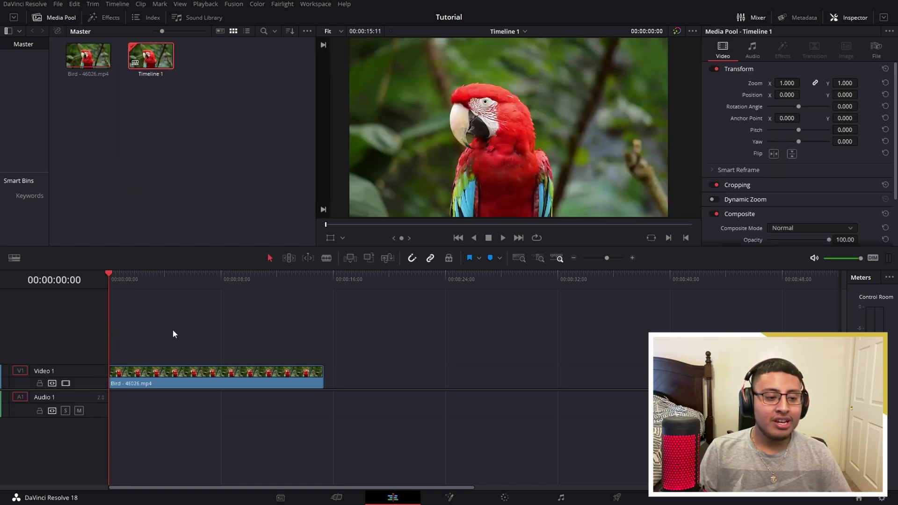
left_click(189, 370)
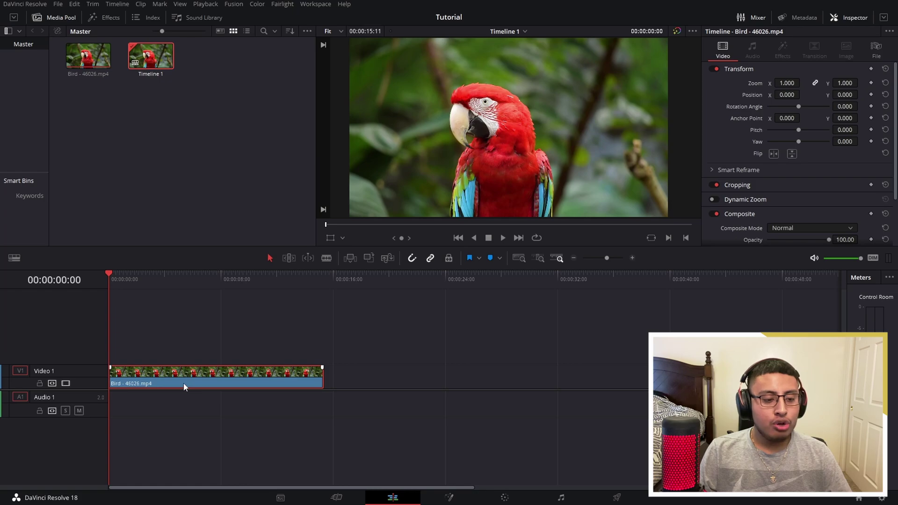
right_click(183, 383)
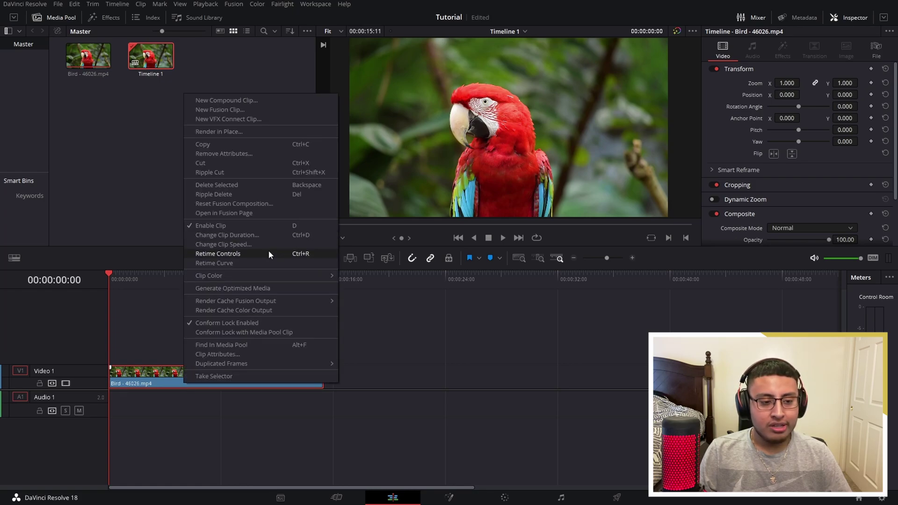
left_click(263, 235)
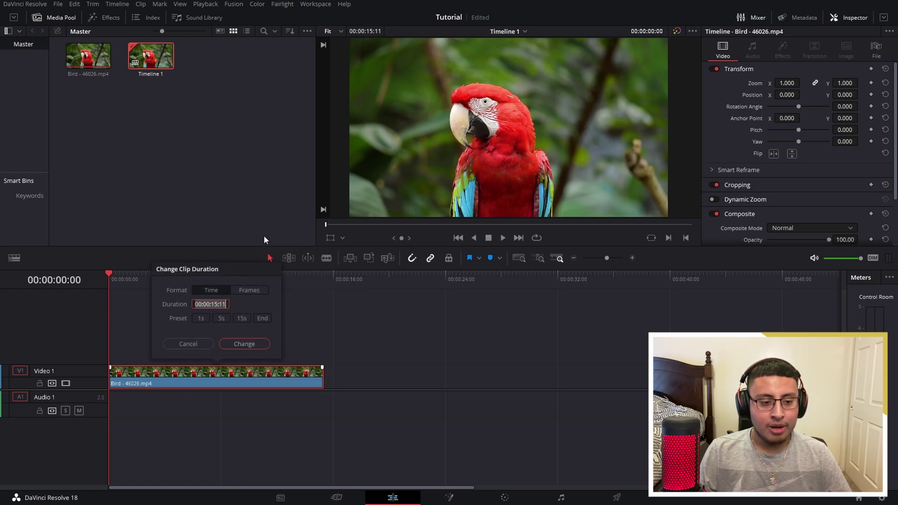
left_click(238, 345)
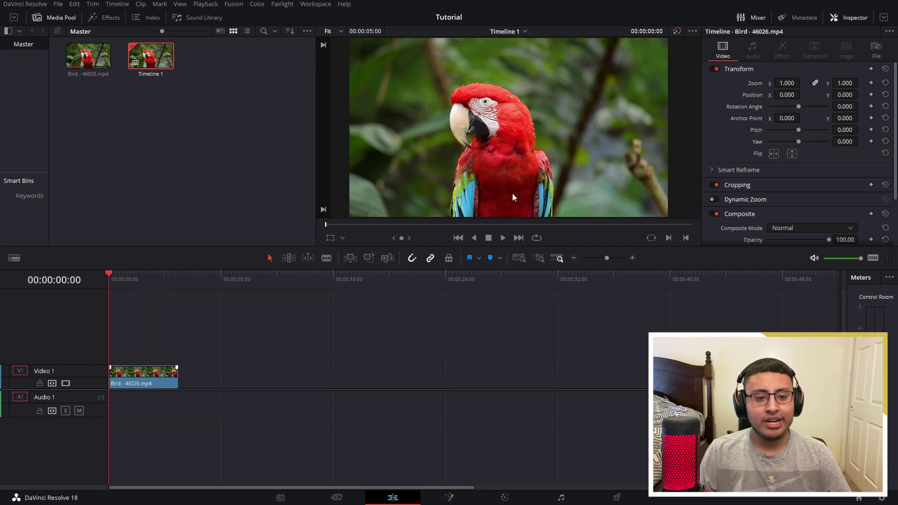
key("shift+z")
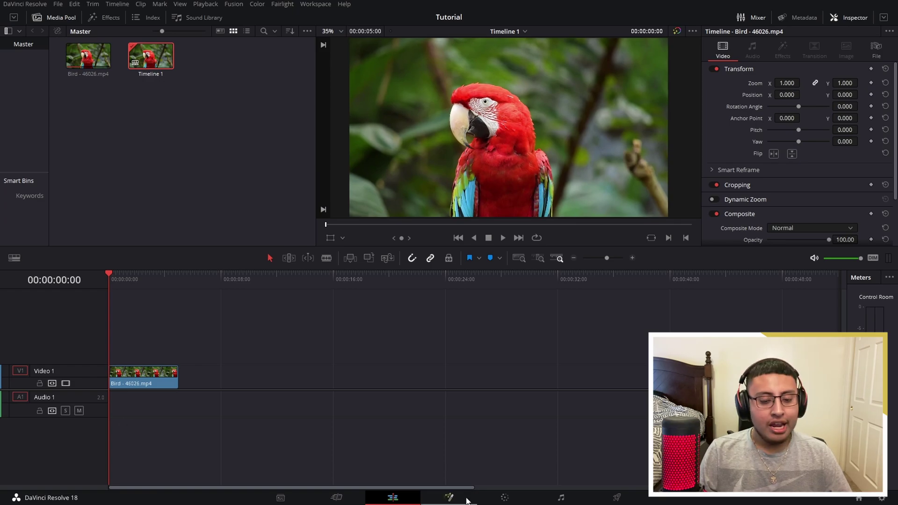
- On the Color page, draw Better-quality Magic Mask strokes over the parrot's face, body and wing
left_click(496, 500)
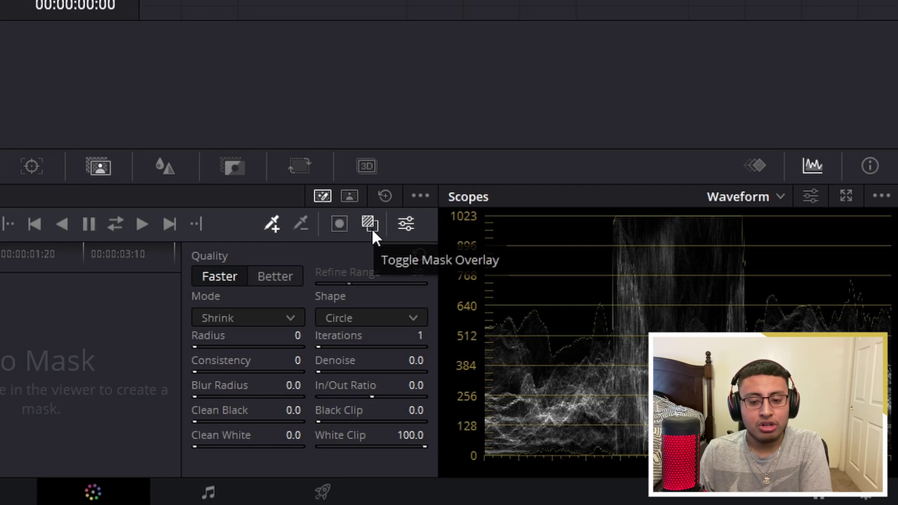
left_click(295, 278)
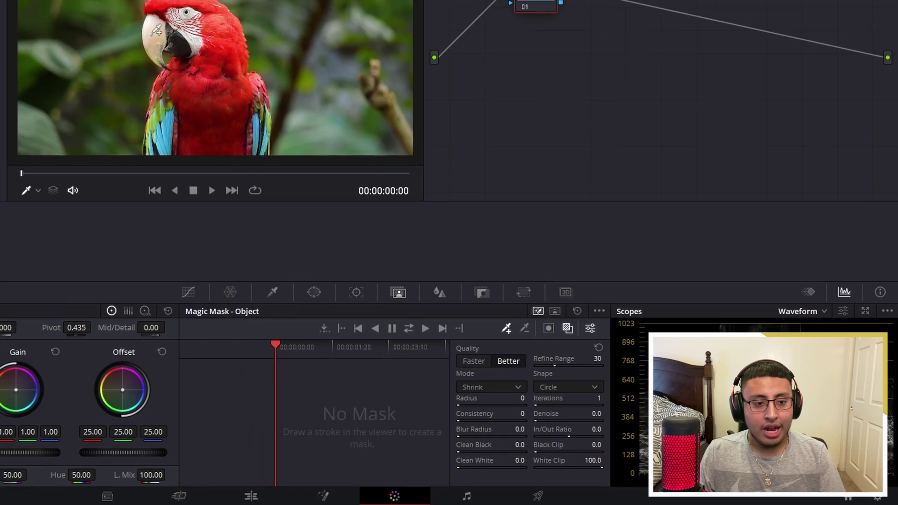
left_click_drag(315, 138, 358, 125)
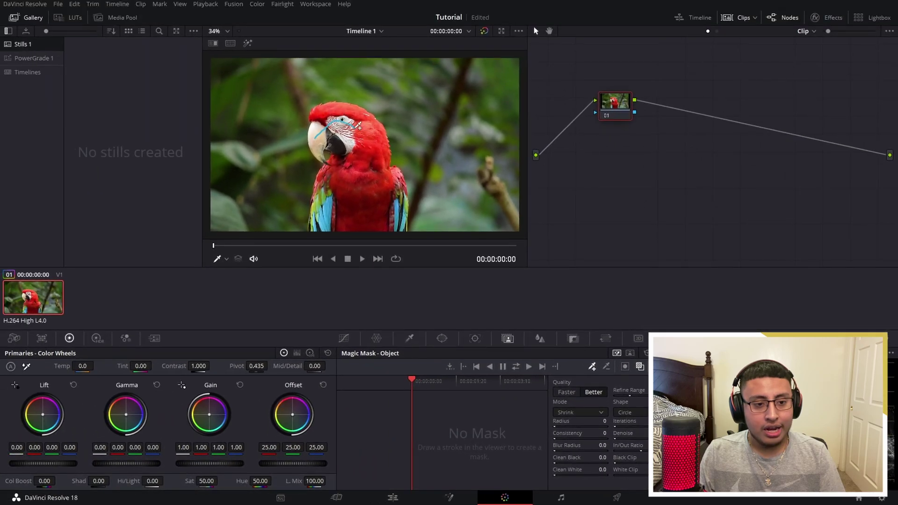
mouse_move(364, 193)
left_mouse_down()
mouse_move(360, 223)
mouse_move(324, 212)
left_mouse_up()
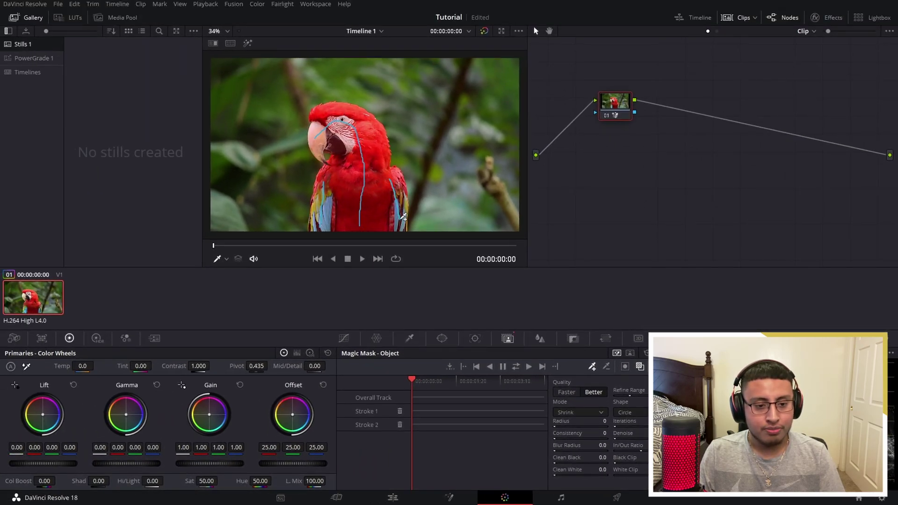
left_click_drag(403, 216, 406, 228)
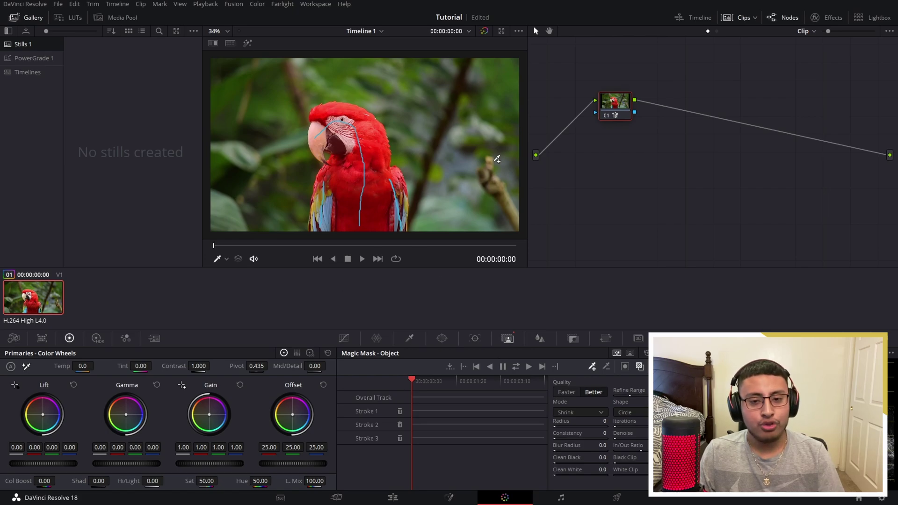
- Track the parrot mask through the clip and add an alpha output to the node graph
left_click(515, 368)
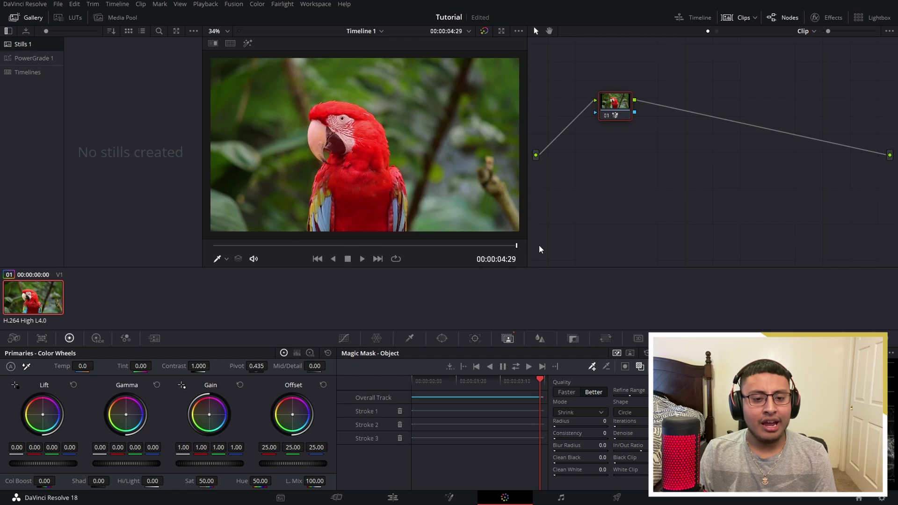
right_click(675, 182)
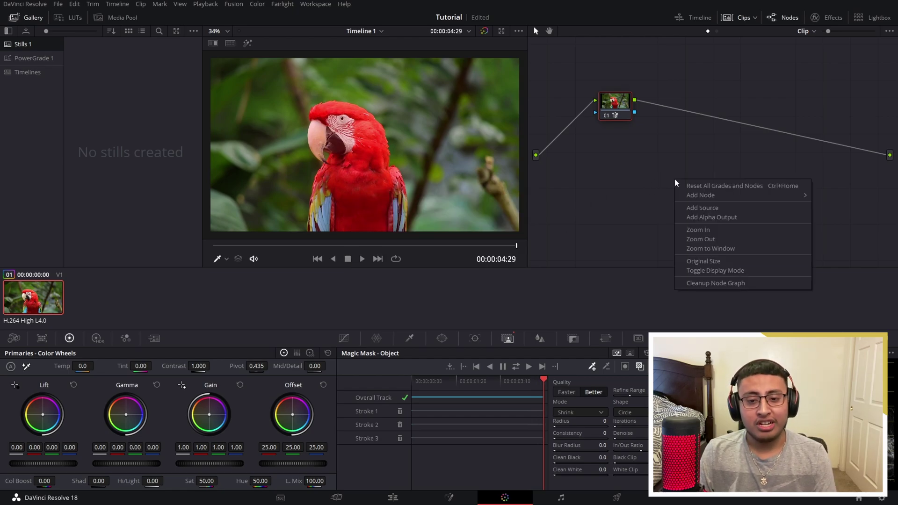
left_click(695, 218)
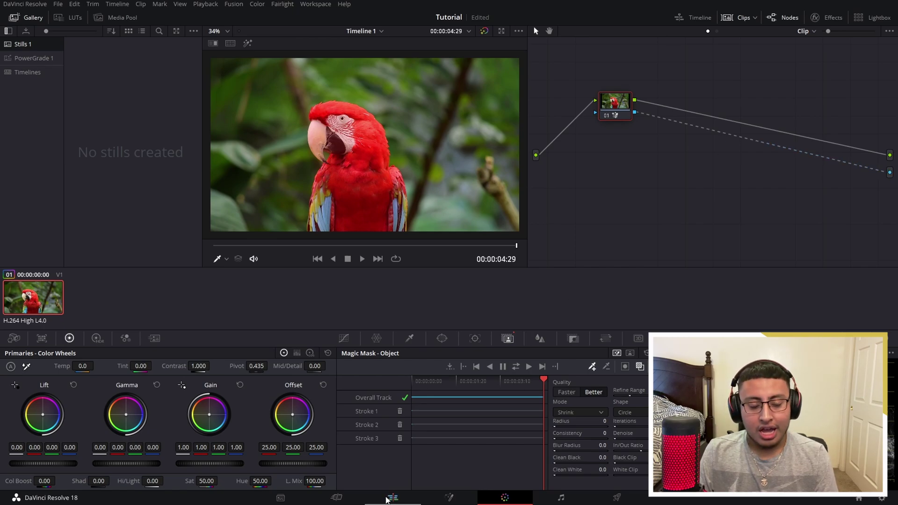
left_click(392, 499)
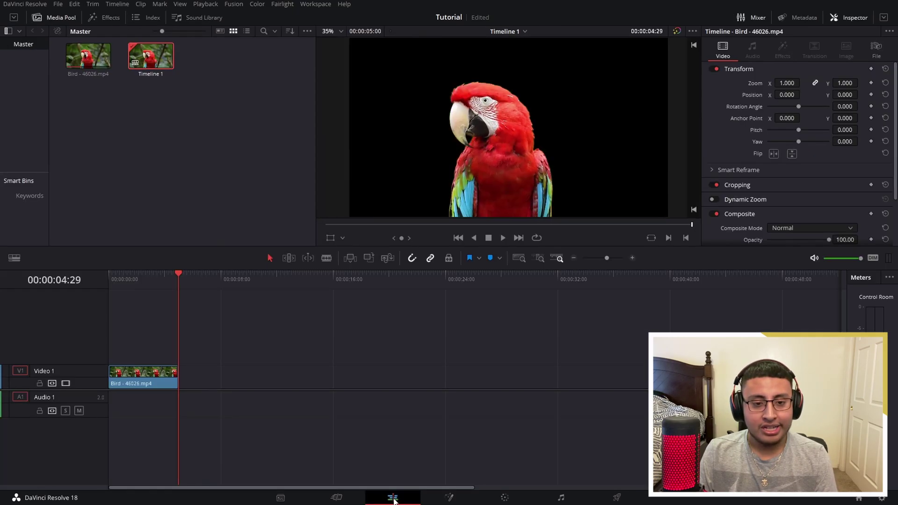
left_click_drag(152, 276, 103, 283)
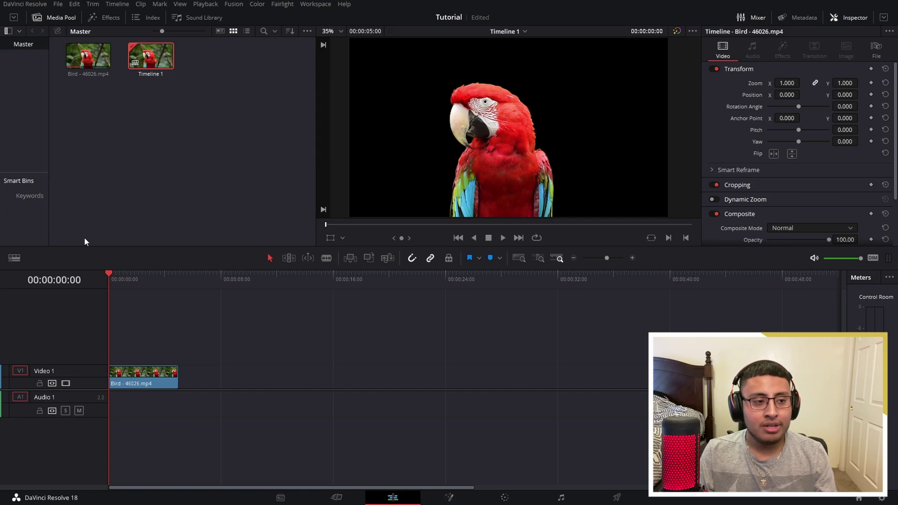
left_click(524, 500)
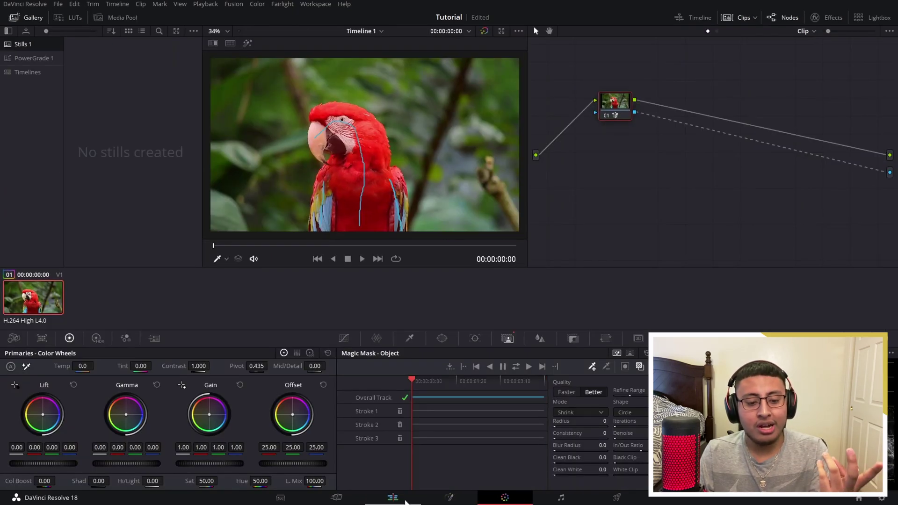
left_click(406, 502)
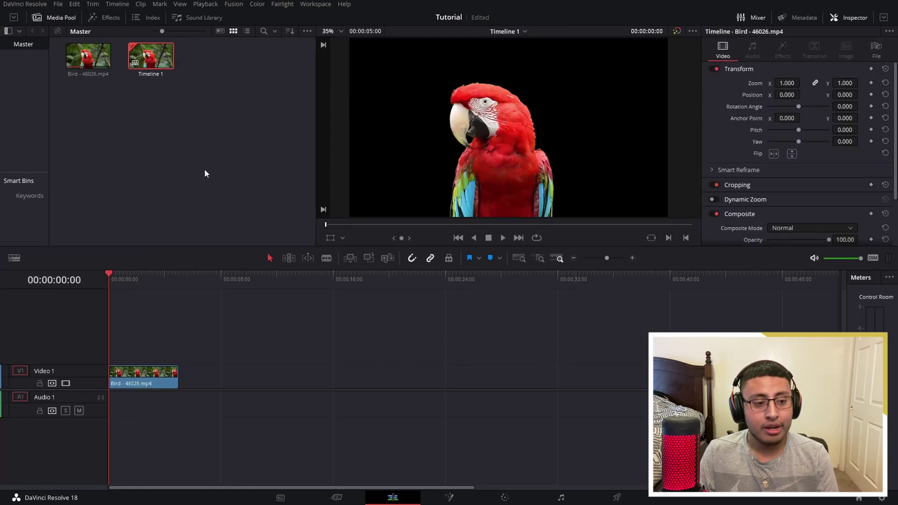
- Apply the Open FX Drop Shadow effect to the Bird clip
left_click(113, 21)
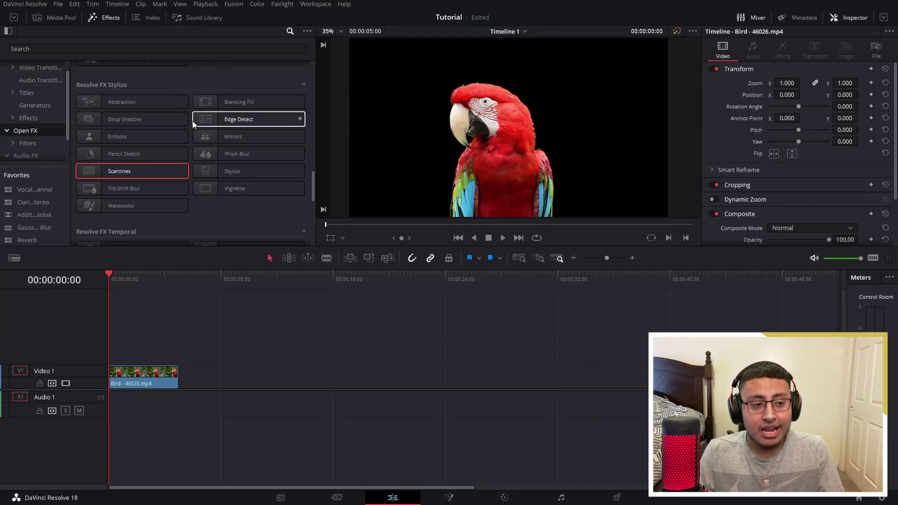
scroll(193, 123, "up", 3)
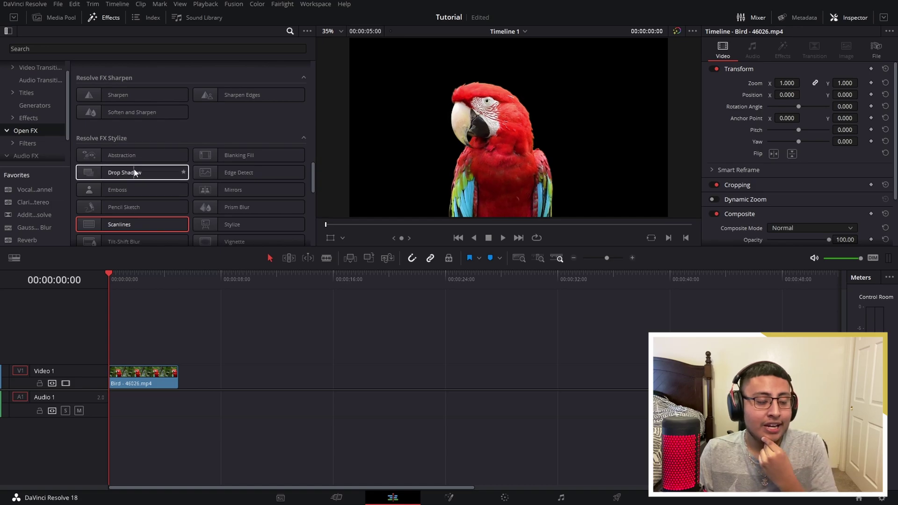
left_click_drag(134, 172, 137, 375)
- Make the drop shadow white with drop distance 0.183 and blur 1.000
left_click(782, 49)
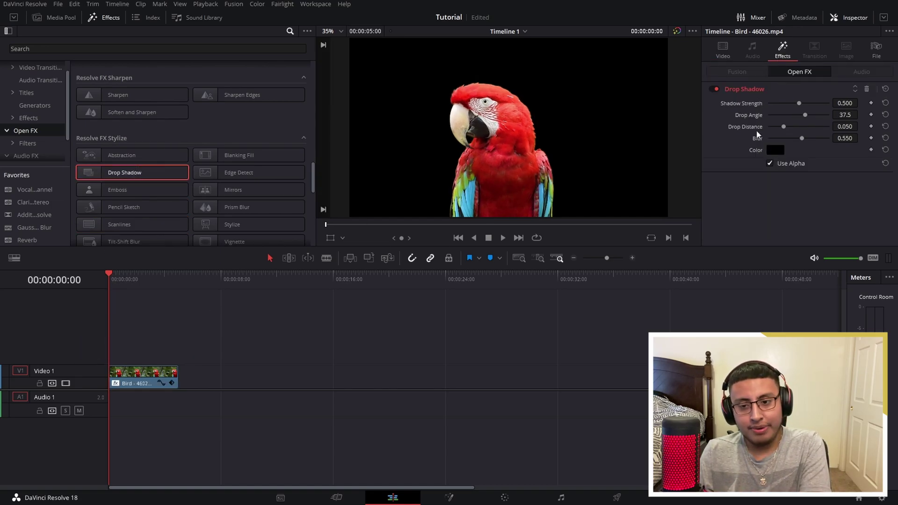
left_click(776, 151)
left_click(421, 292)
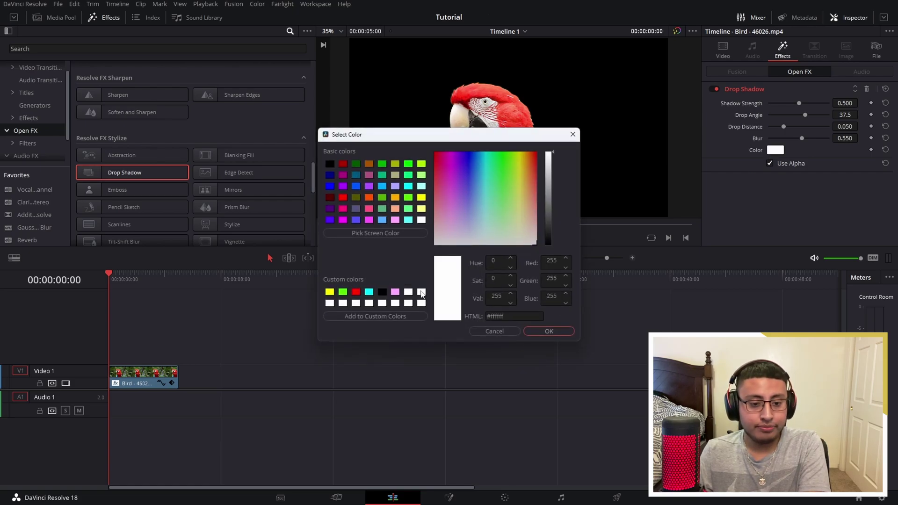
left_click(549, 332)
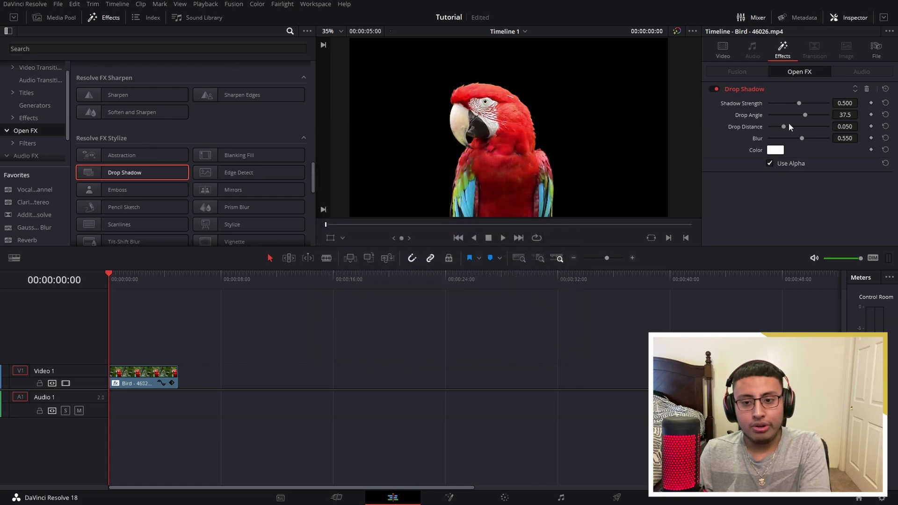
left_click_drag(794, 126, 824, 139)
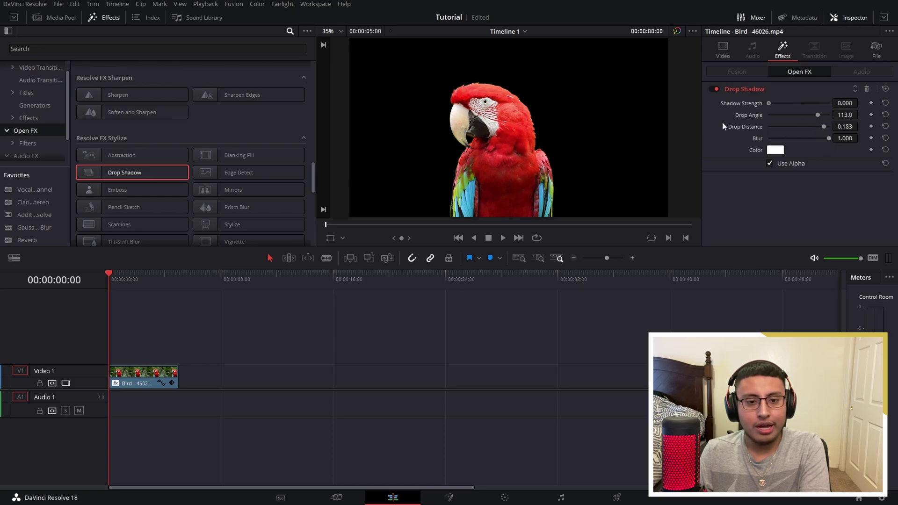
- Remove the Drop Shadow effect and apply a Pencil Sketch effect to the Bird clip
left_click(867, 89)
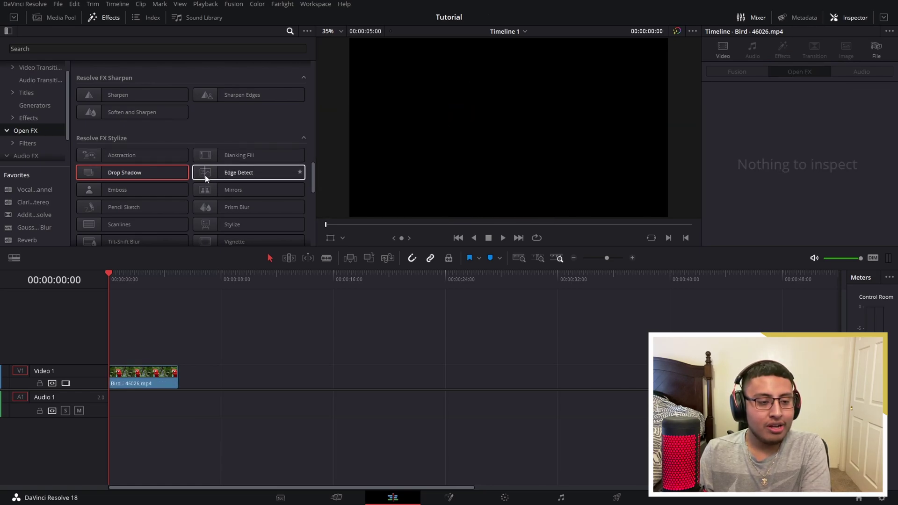
scroll(237, 125, "up", 2)
scroll(203, 173, "down", 2)
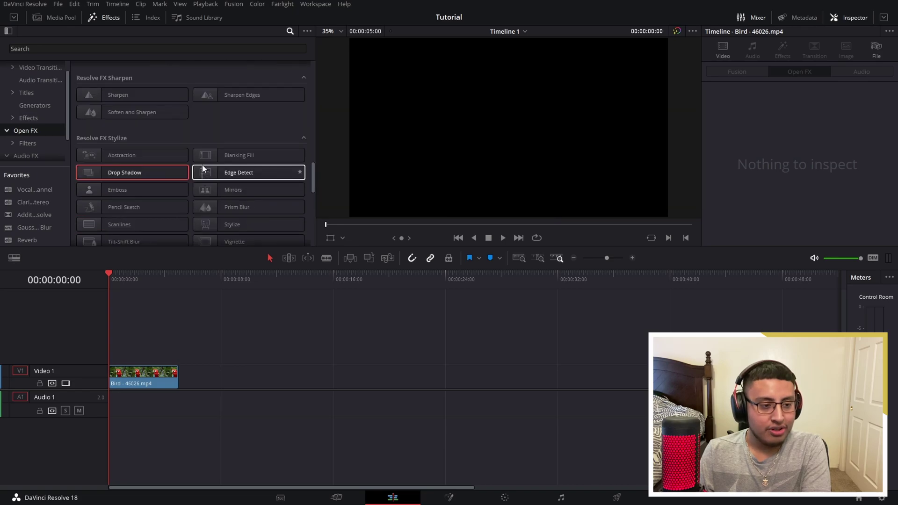
mouse_move(130, 207)
left_mouse_down()
mouse_move(157, 318)
mouse_move(138, 377)
left_mouse_up()
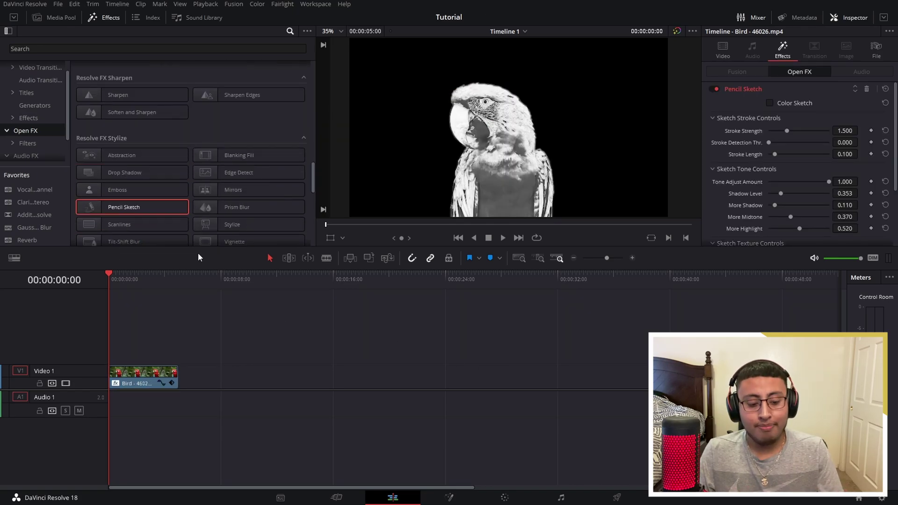
- Play back the pencil-sketched parrot clip from the timeline start
key("space")
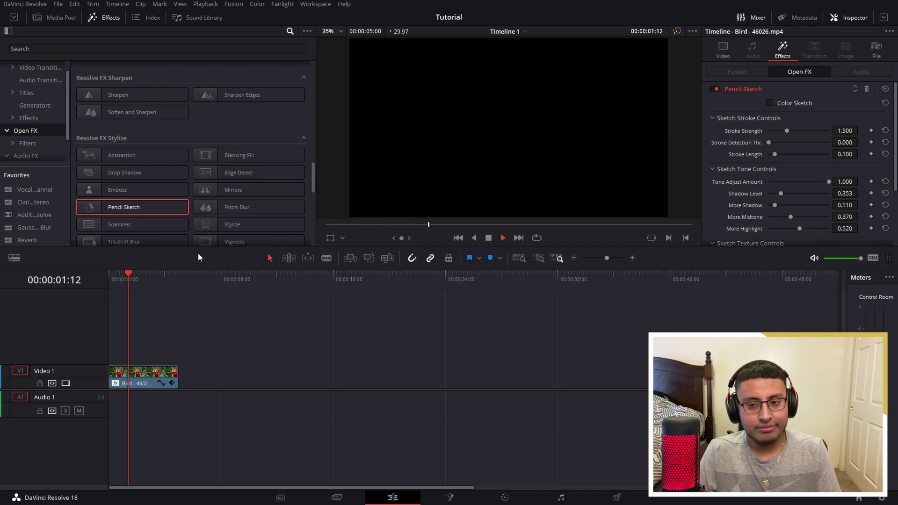
key("space")
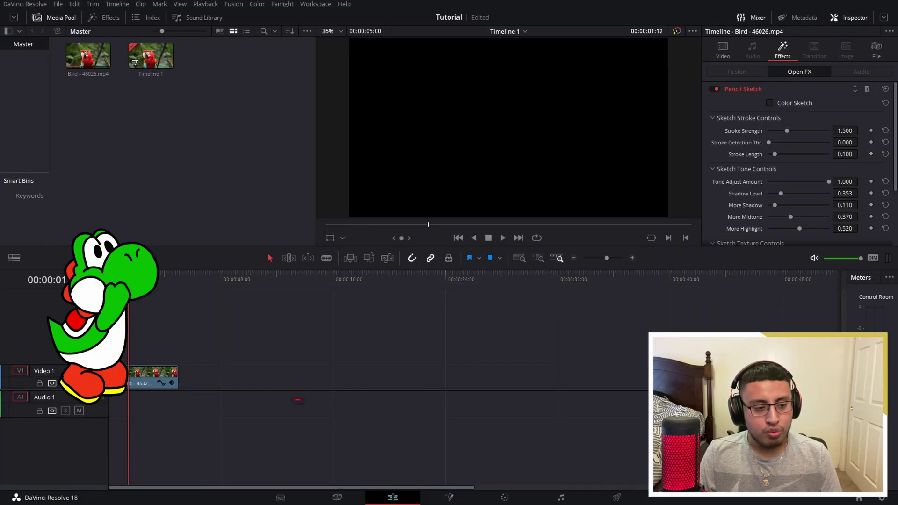
left_click(114, 277)
key("space")
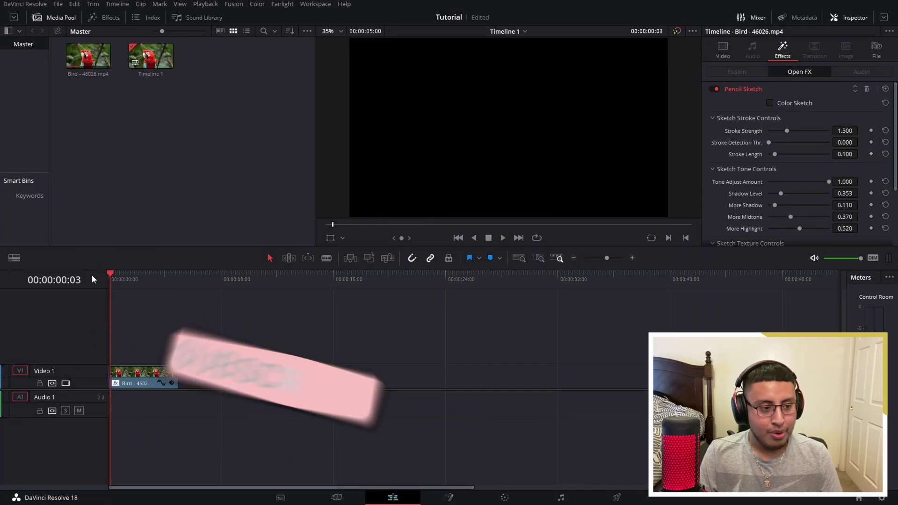
key("Home")
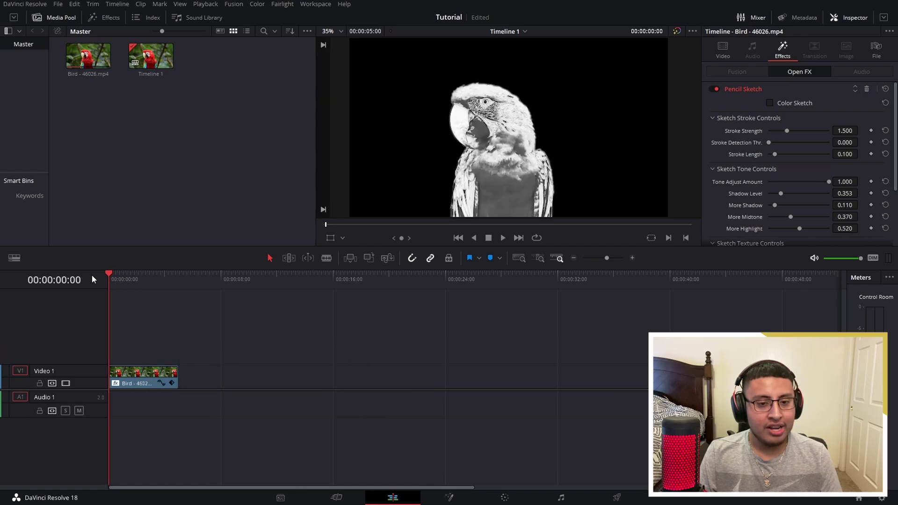
key("space")
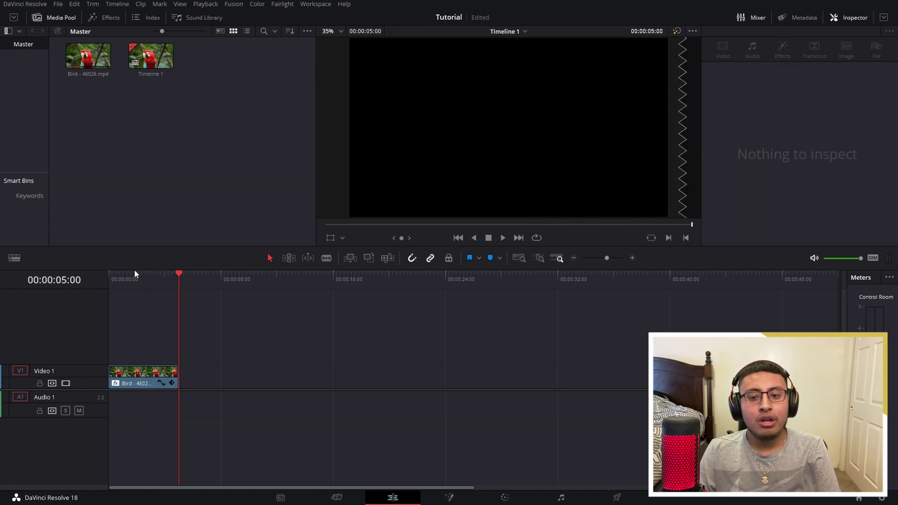
- Delete the Bird clip from Video 1, leaving the timeline empty
scroll(497, 155, "down", 1)
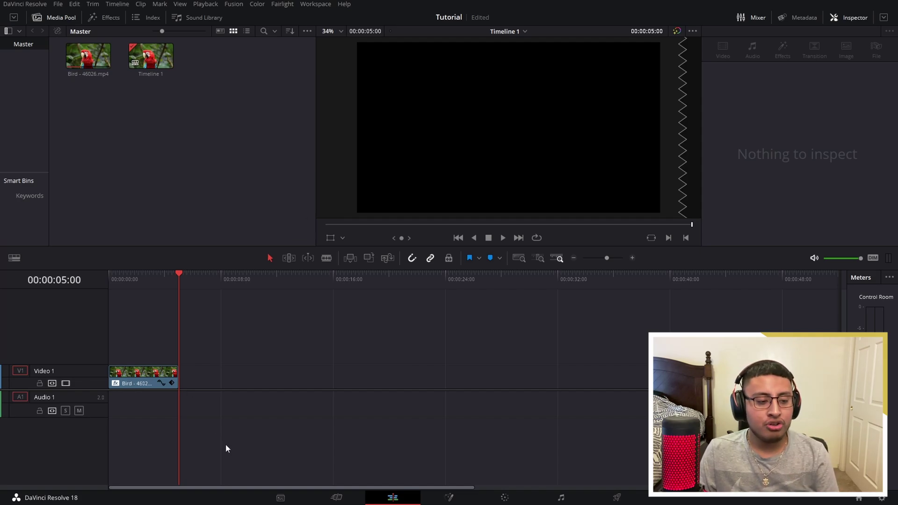
left_click_drag(225, 445, 137, 356)
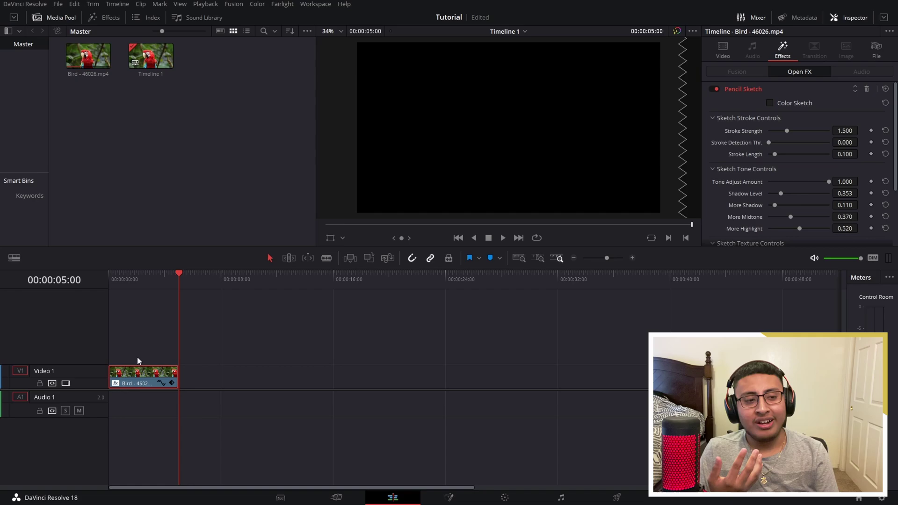
key("Delete")
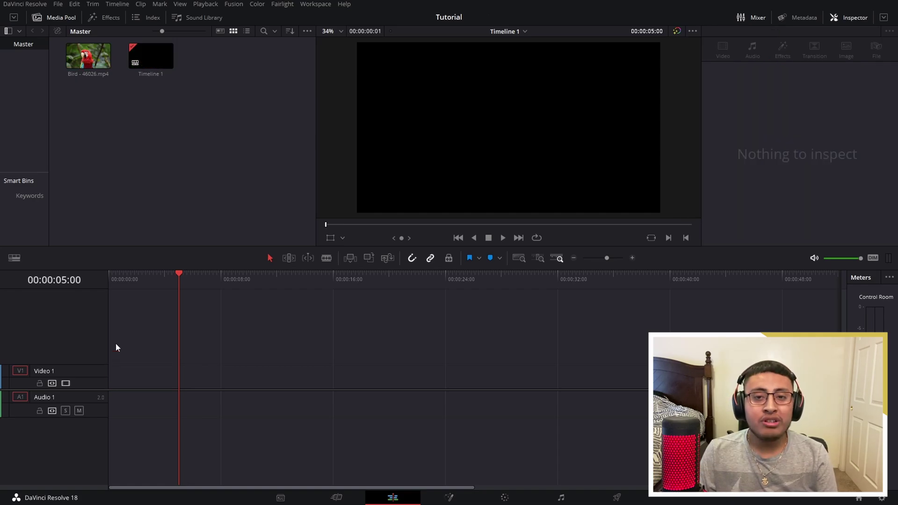
- Put Bird - 46026.mp4 back on Video 1 with a 5-second duration
right_click(75, 59)
left_click_drag(89, 55, 113, 387)
right_click(146, 369)
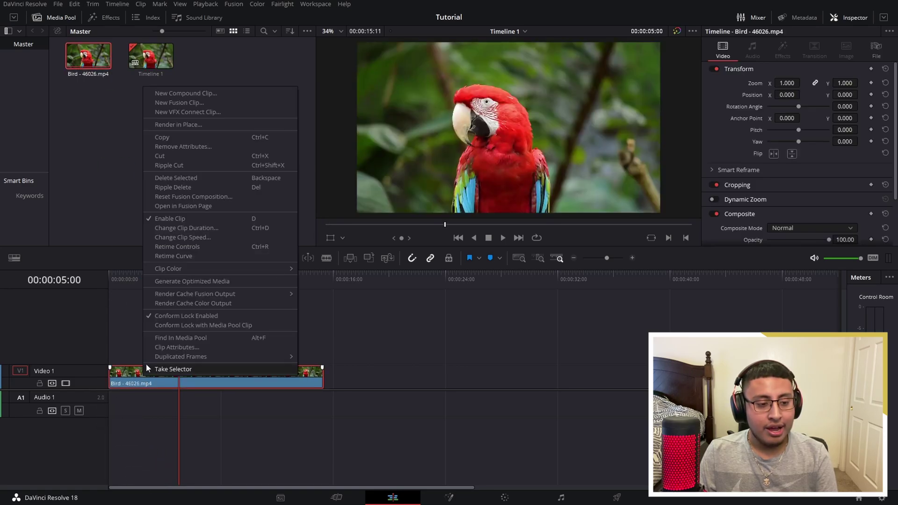
left_click(220, 229)
left_click(221, 318)
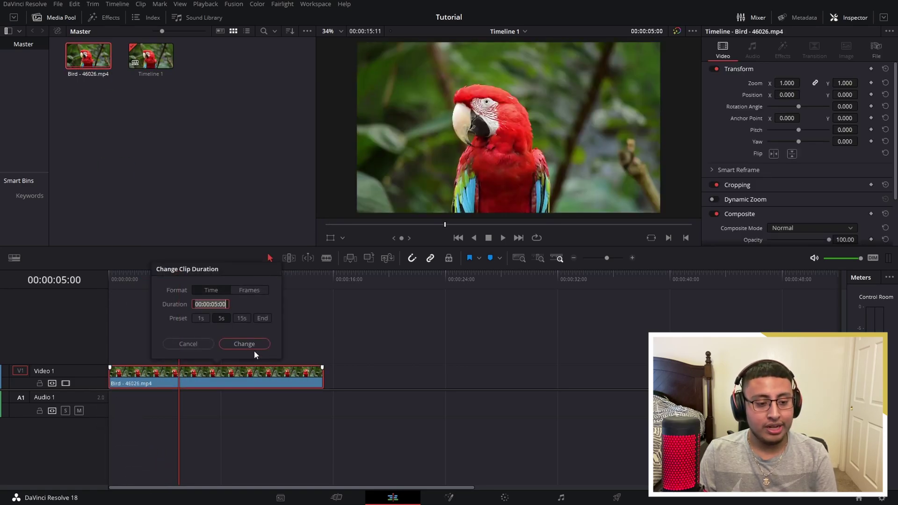
left_click(252, 346)
key("Home")
- On the Color page, link the node's alpha to a new alpha output and track the Magic Mask
left_click(506, 497)
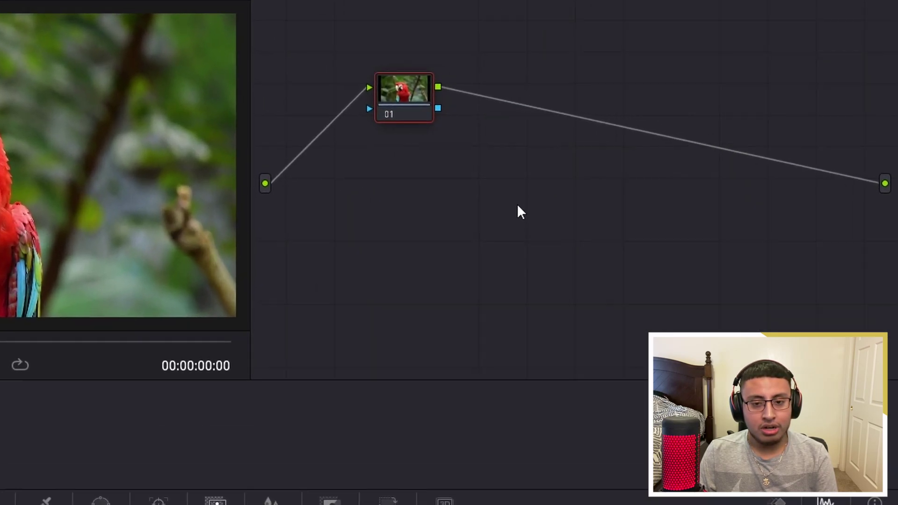
right_click(517, 209)
left_click(586, 280)
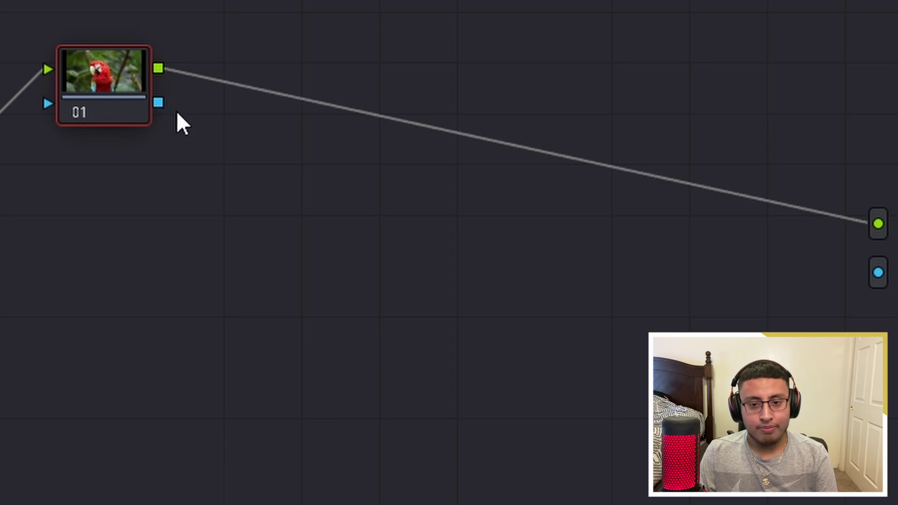
left_click_drag(158, 102, 878, 274)
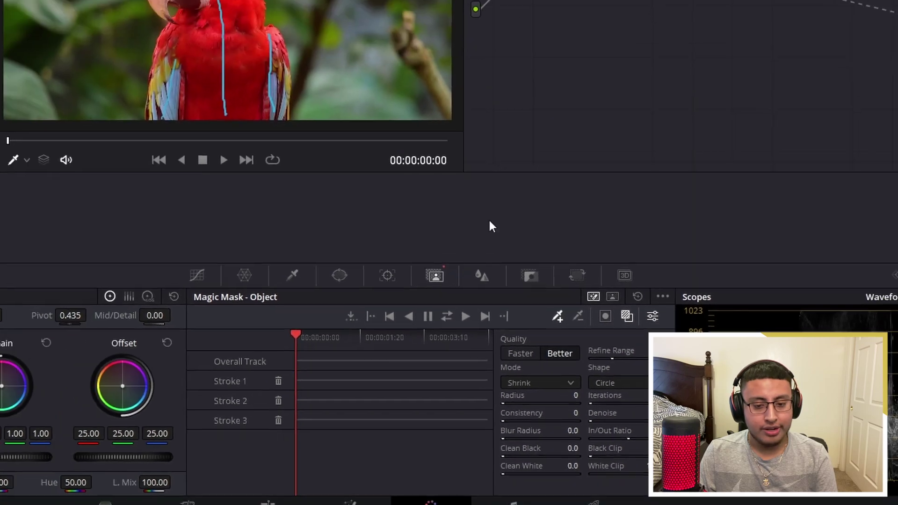
key("ctrl+t")
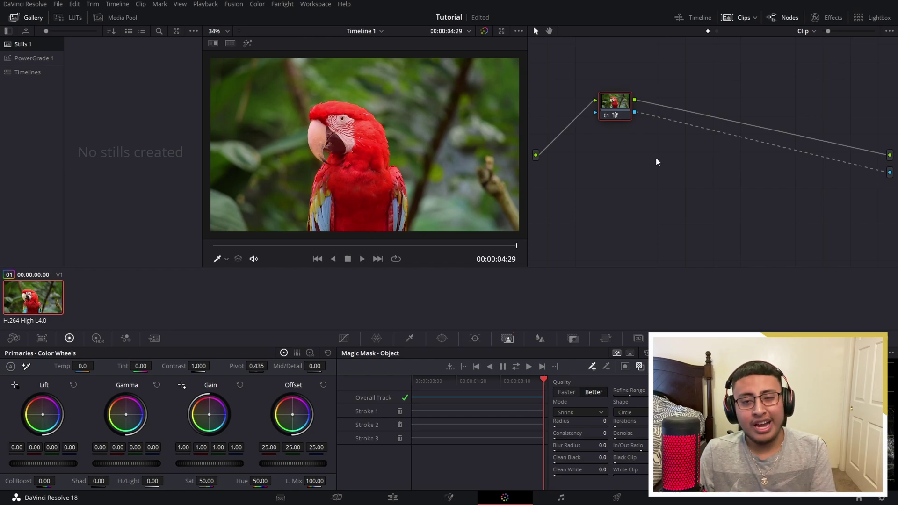
- Return to the Edit page after checking the Deliver page
left_click(395, 498)
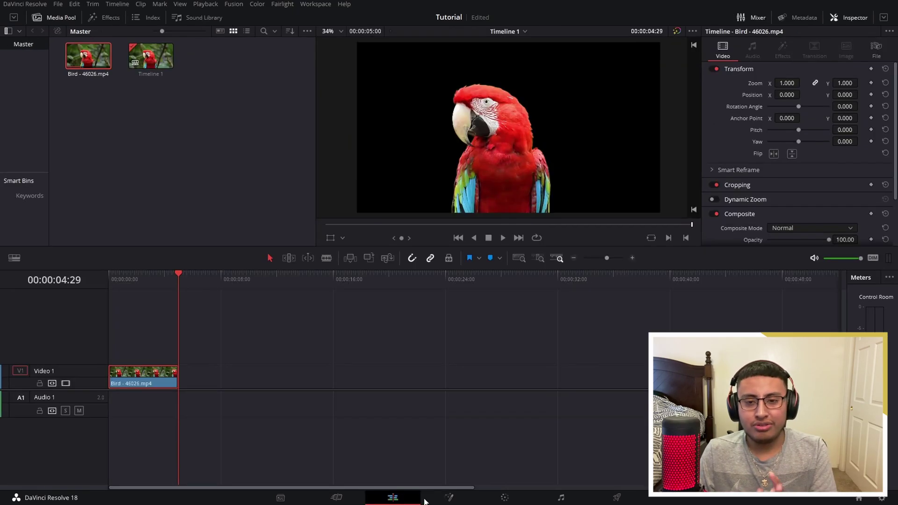
left_click(617, 497)
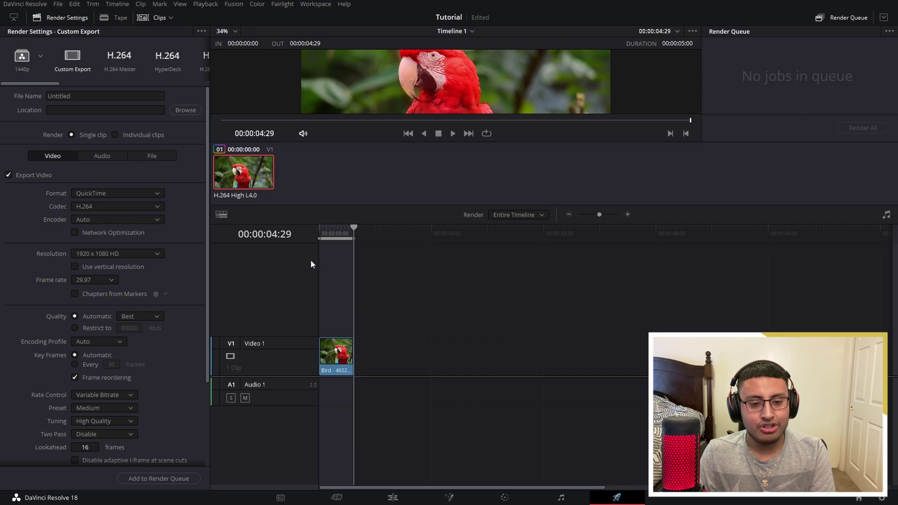
left_click(402, 501)
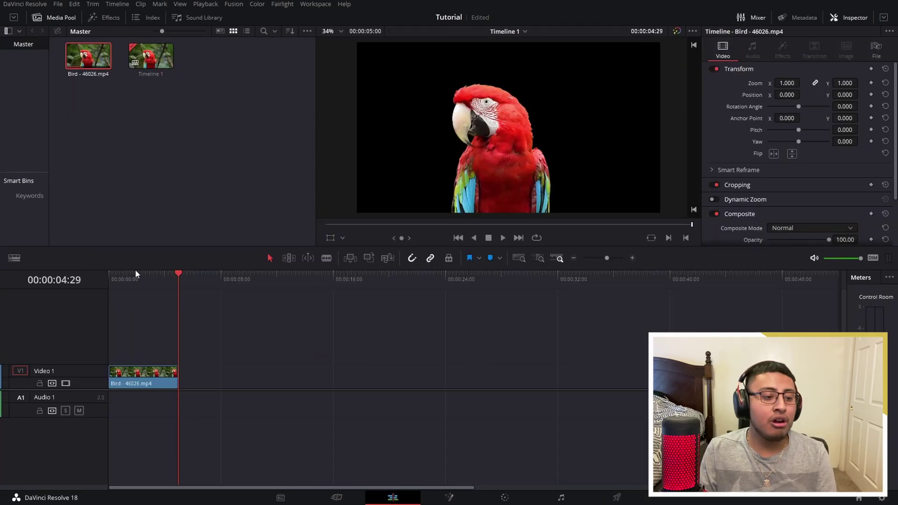
- Open Render in Place for the Bird clip on Video 1
left_click_drag(135, 270, 103, 276)
left_click(143, 371)
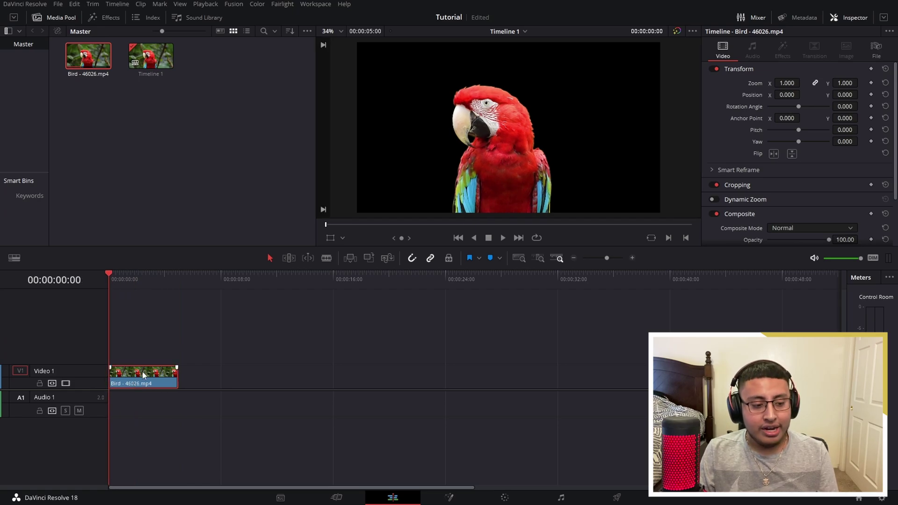
right_click(143, 371)
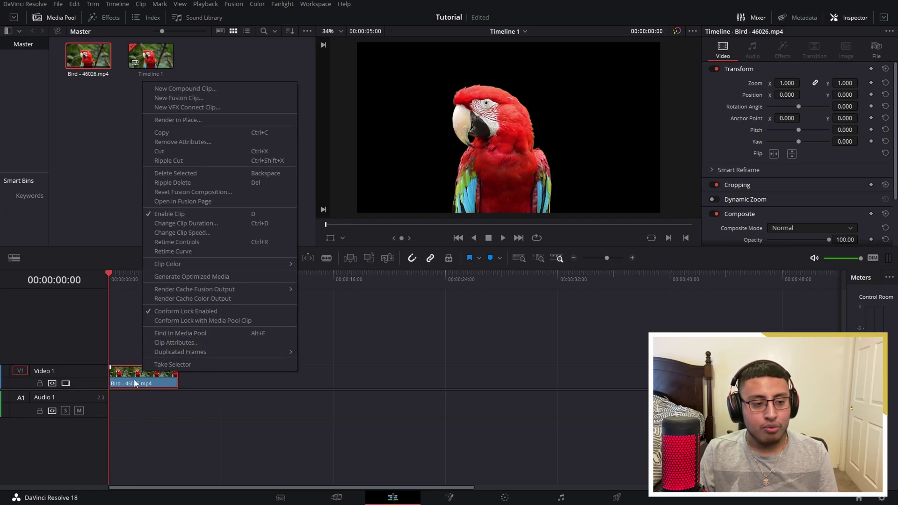
left_click(168, 120)
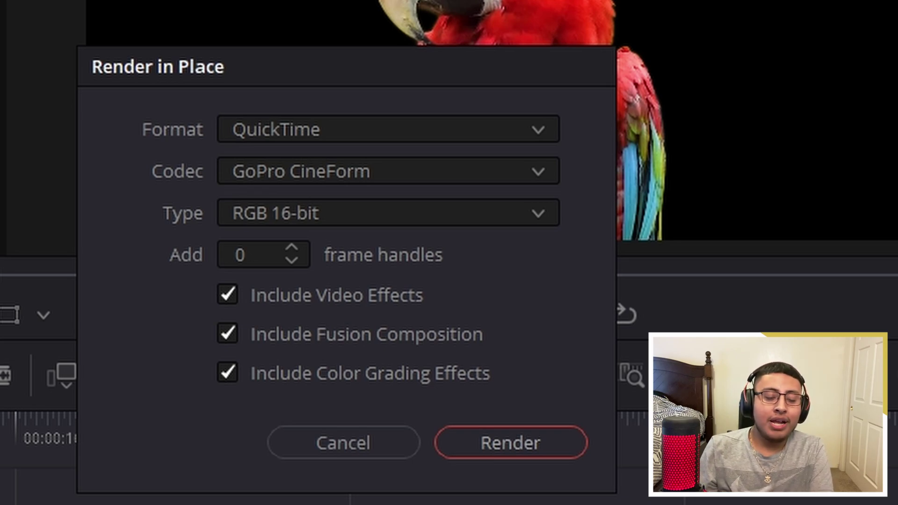
- Set the render to QuickTime format, GoPro CineForm codec, RGB 16-bit type
left_click(378, 135)
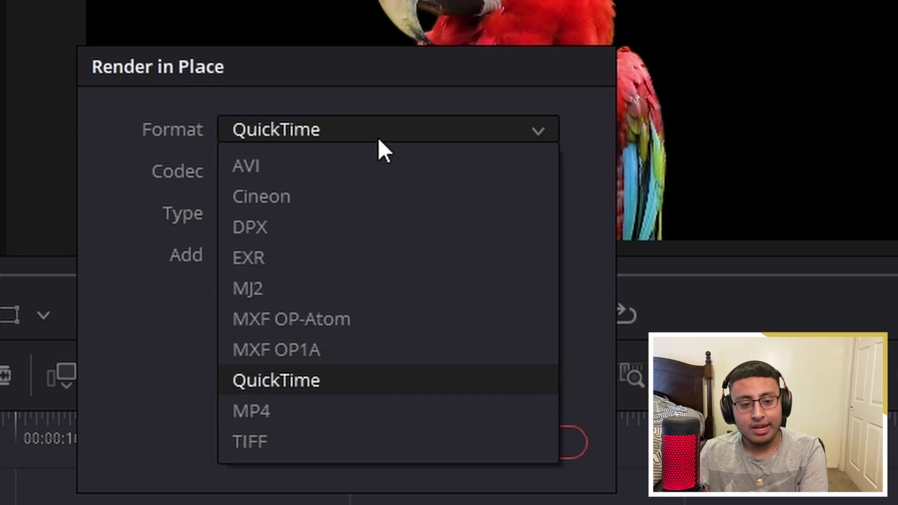
left_click(354, 372)
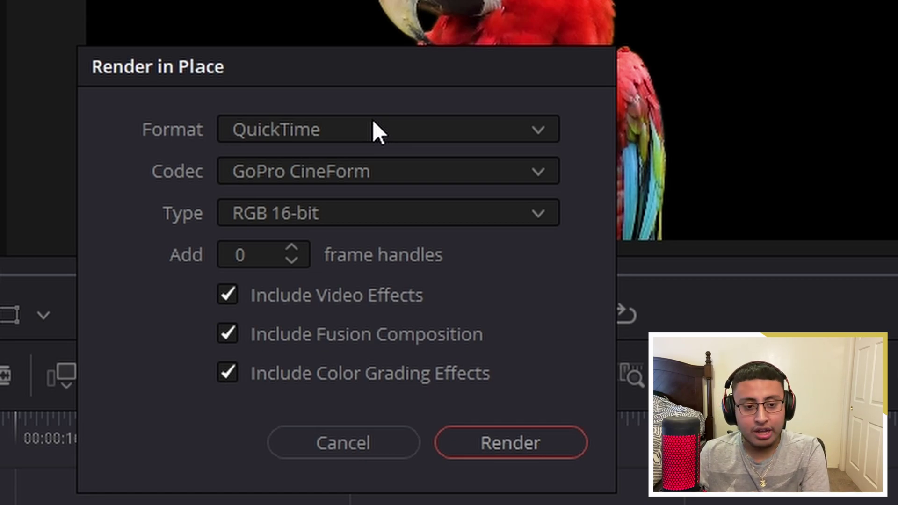
left_click(358, 176)
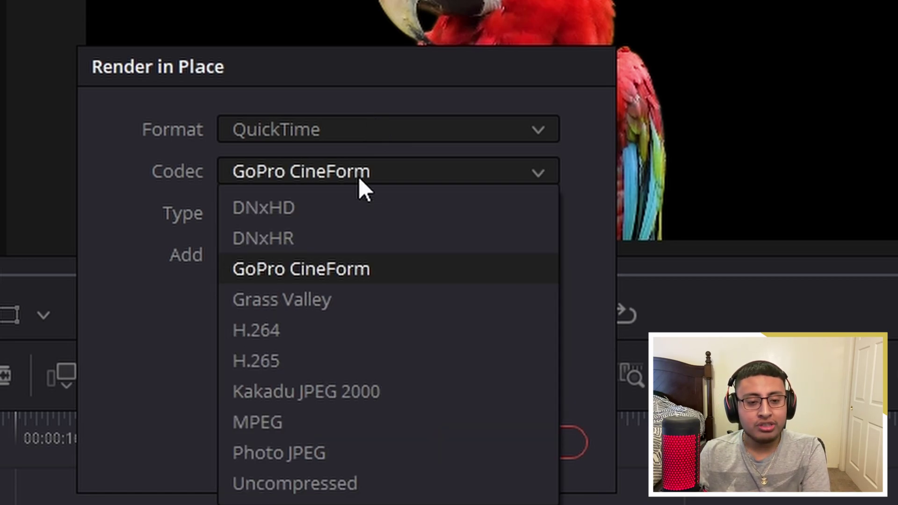
left_click(369, 279)
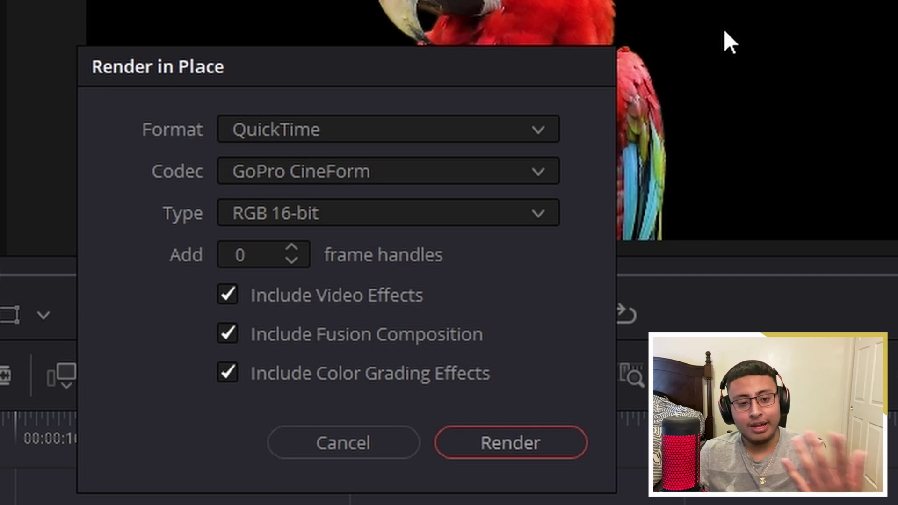
left_click(432, 214)
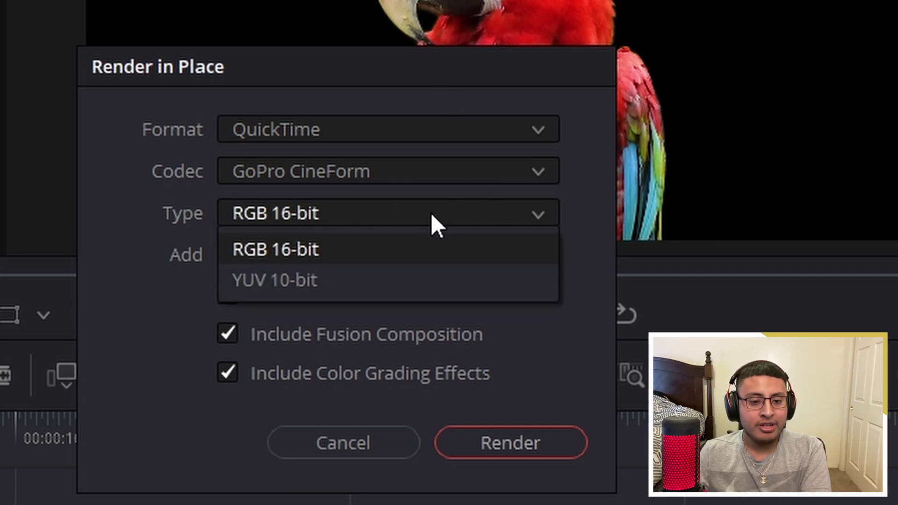
left_click(417, 251)
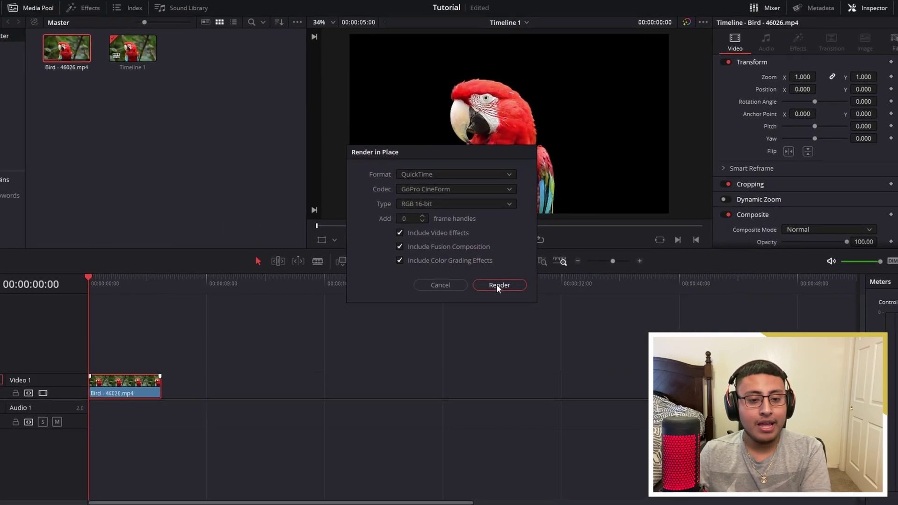
- Render the Bird clip in place into the DR Render In Place folder
left_click(501, 304)
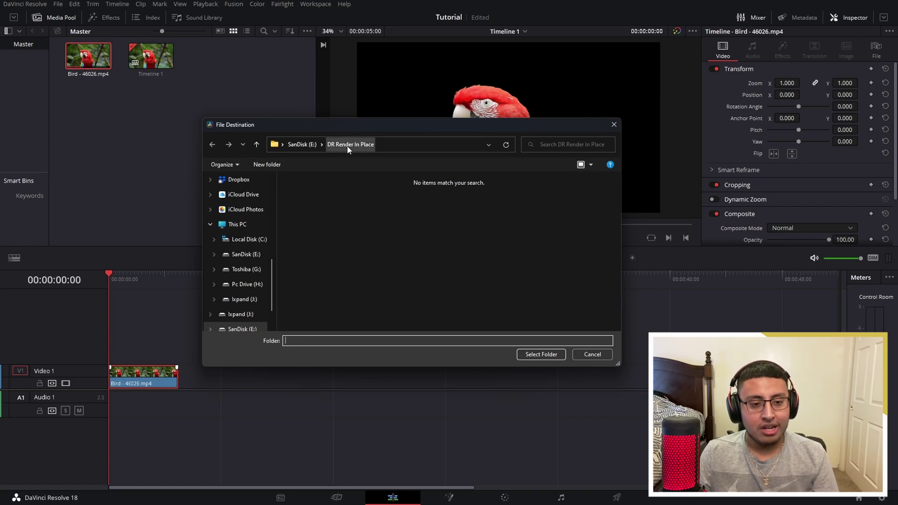
left_click(538, 353)
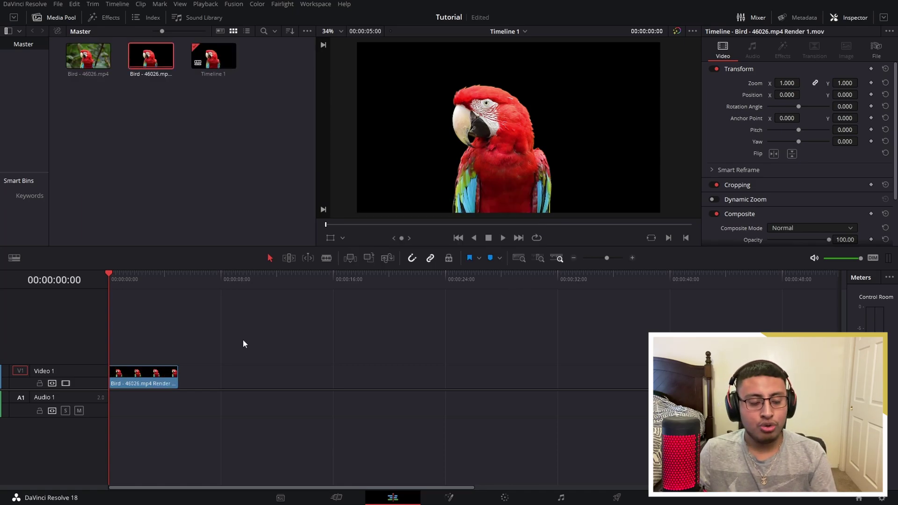
- Move the rendered clip to Video 2 and place the original Bird clip on Video 1 beneath it
left_click_drag(126, 377, 136, 352)
left_click_drag(84, 60, 137, 386)
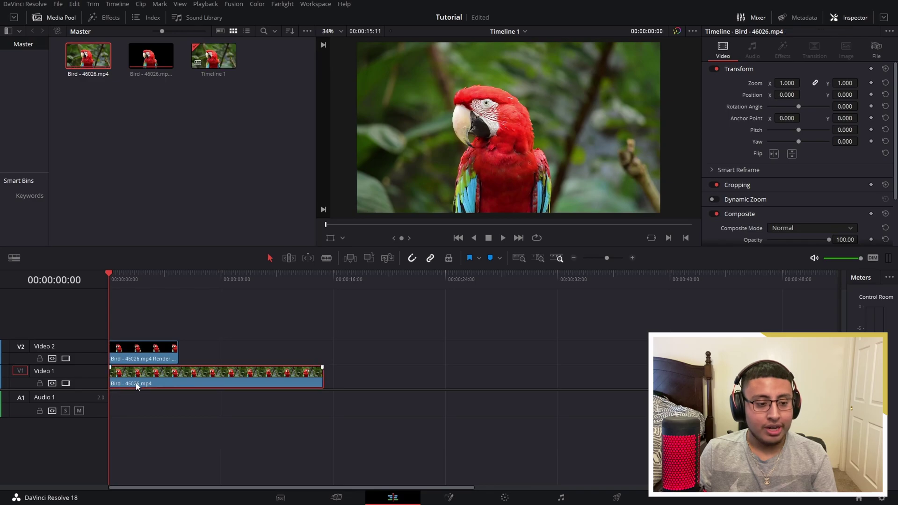
left_click(141, 288)
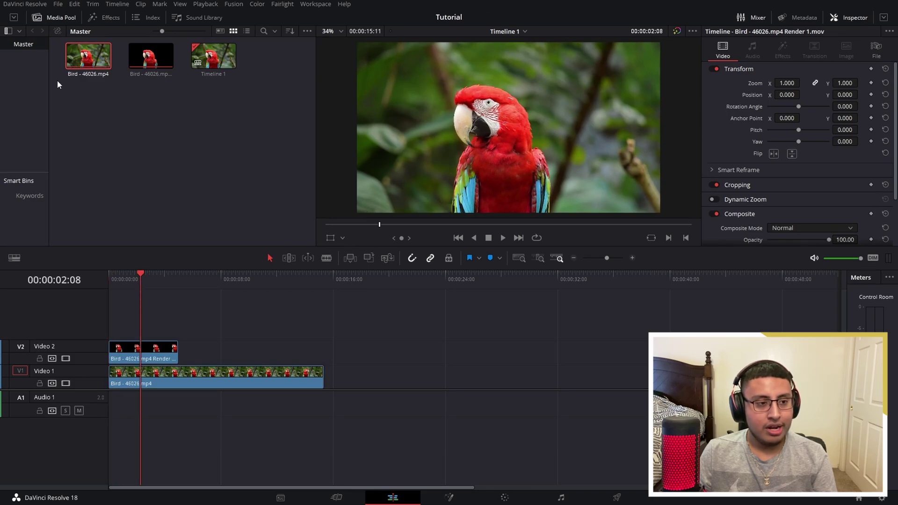
- Preview Pencil Sketch on the Video 2 clip by playing the stacked parrots from the start
left_click(100, 15)
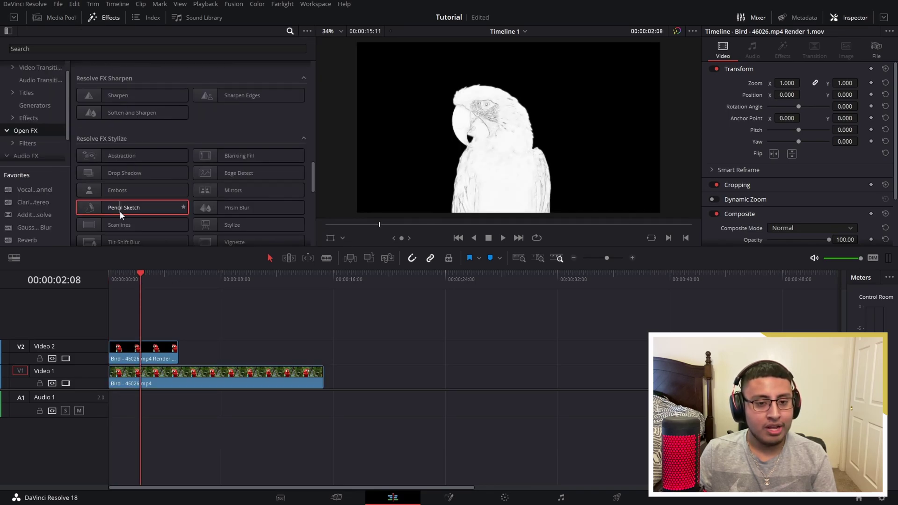
left_click_drag(120, 212, 145, 349)
left_click_drag(140, 275, 71, 268)
key("space")
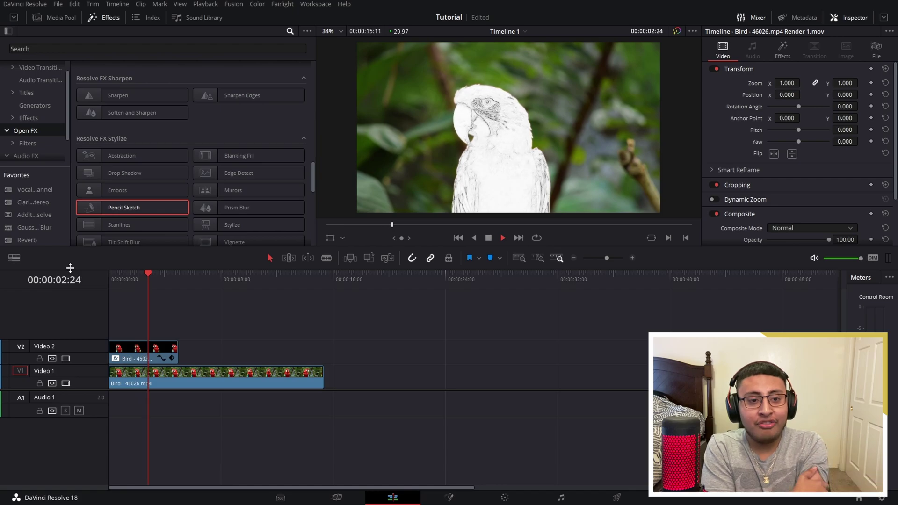
key("space")
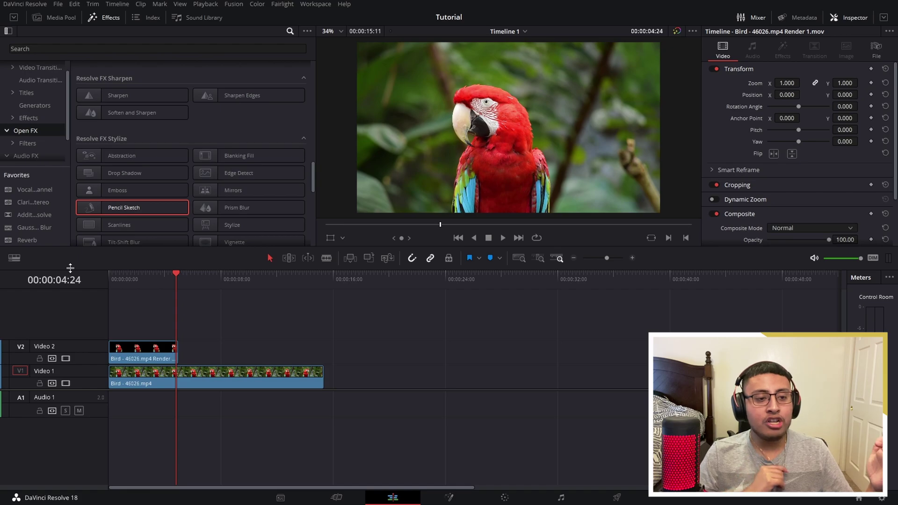
scroll(119, 180, "down", 5)
scroll(119, 183, "down", 5)
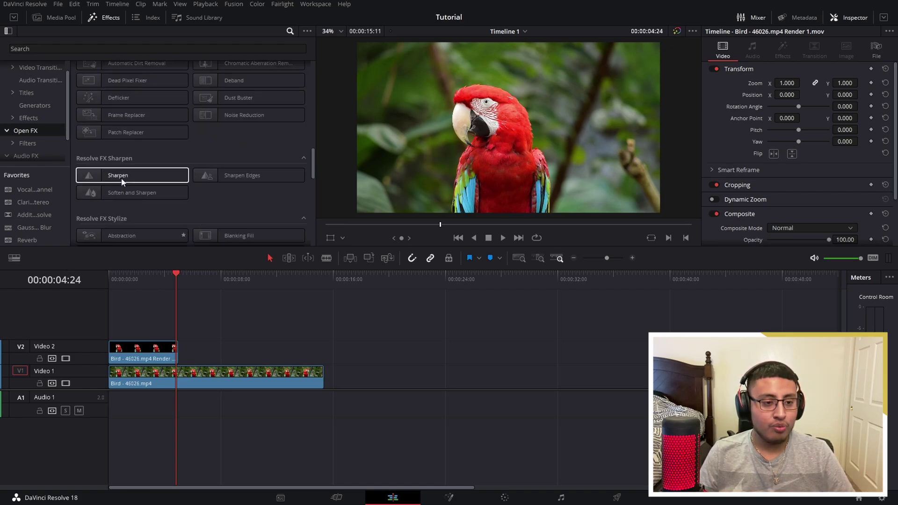
left_click(217, 48)
type("drop")
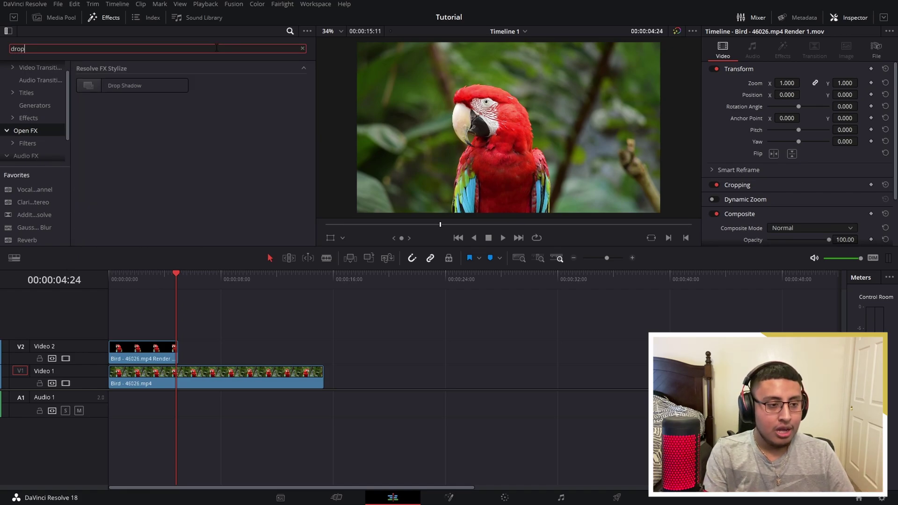
left_click_drag(155, 86, 141, 351)
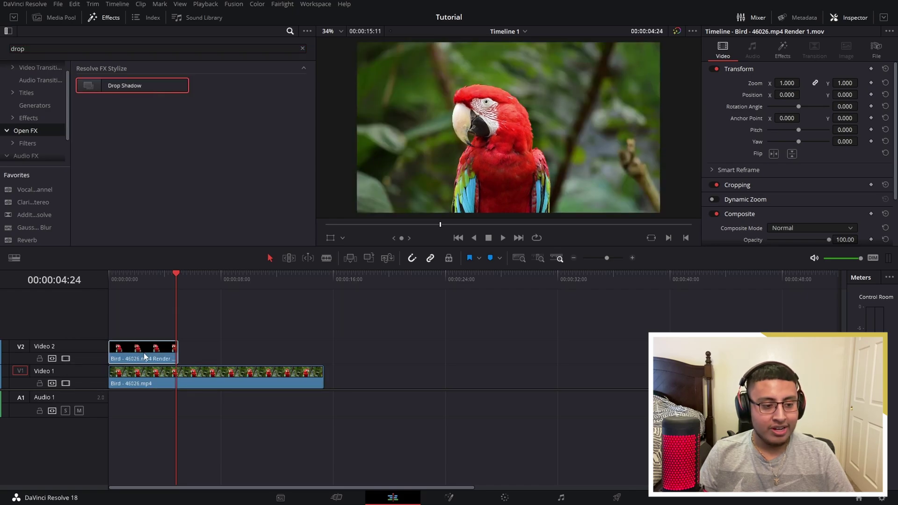
left_click(129, 276)
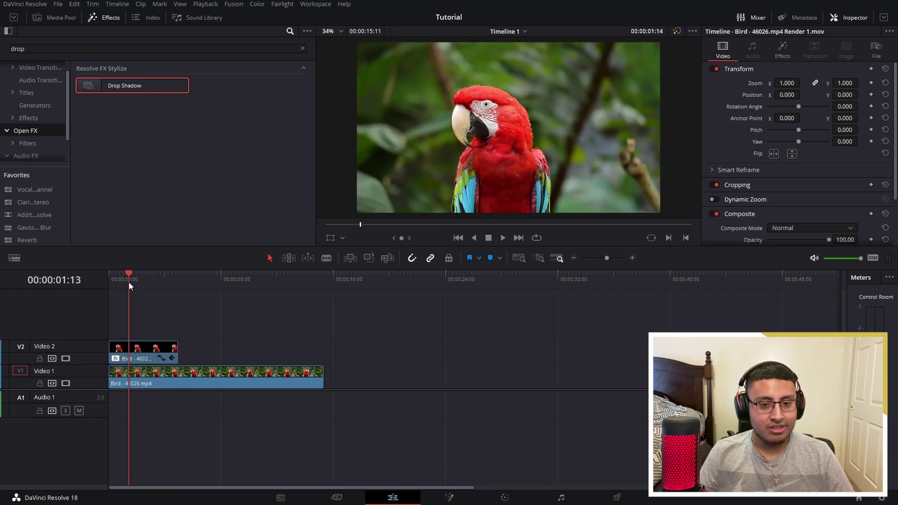
left_click(784, 55)
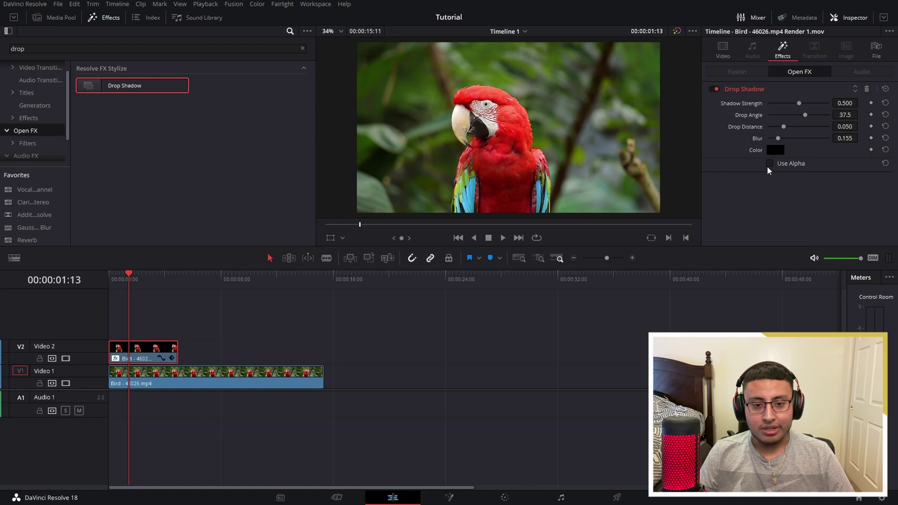
scroll(785, 135, "up", 3)
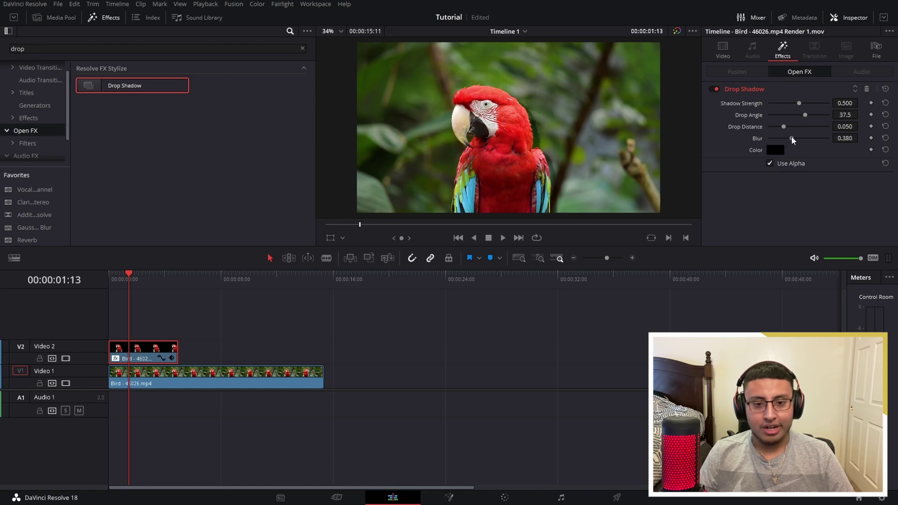
left_click(776, 151)
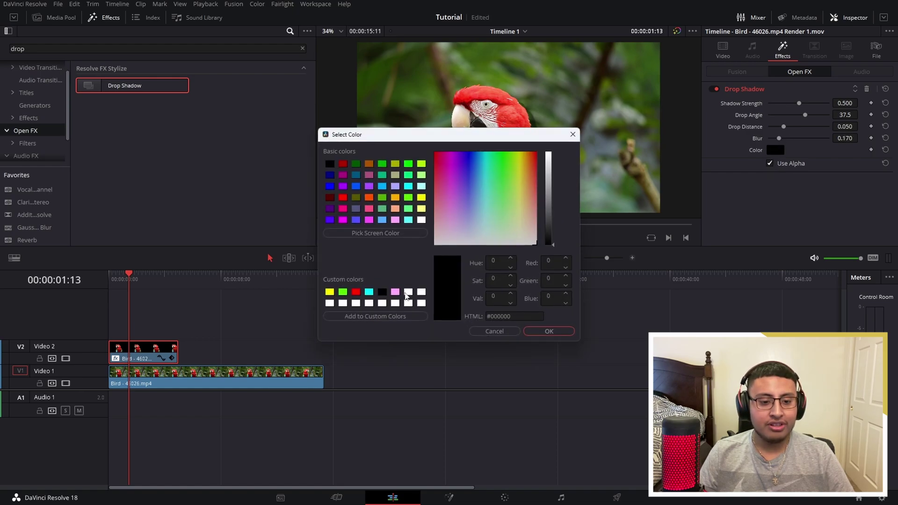
left_click(407, 293)
left_click(549, 331)
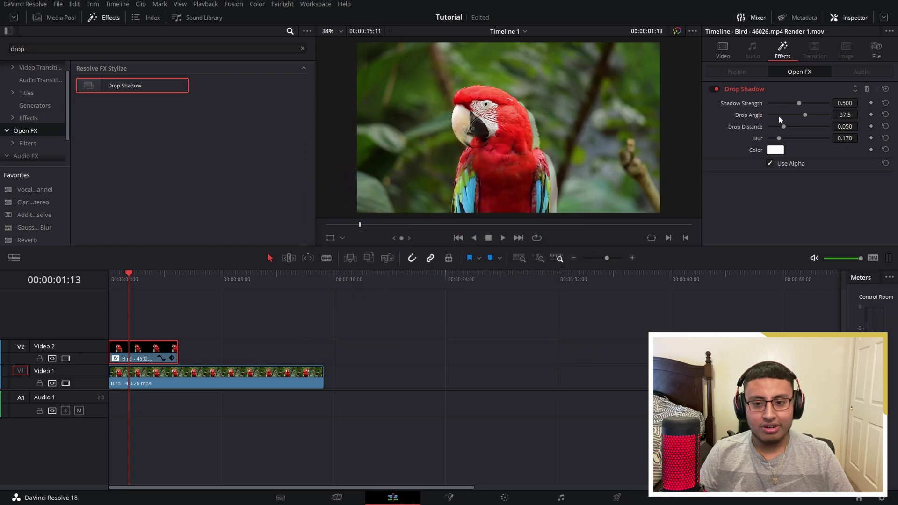
left_click_drag(786, 103, 842, 112)
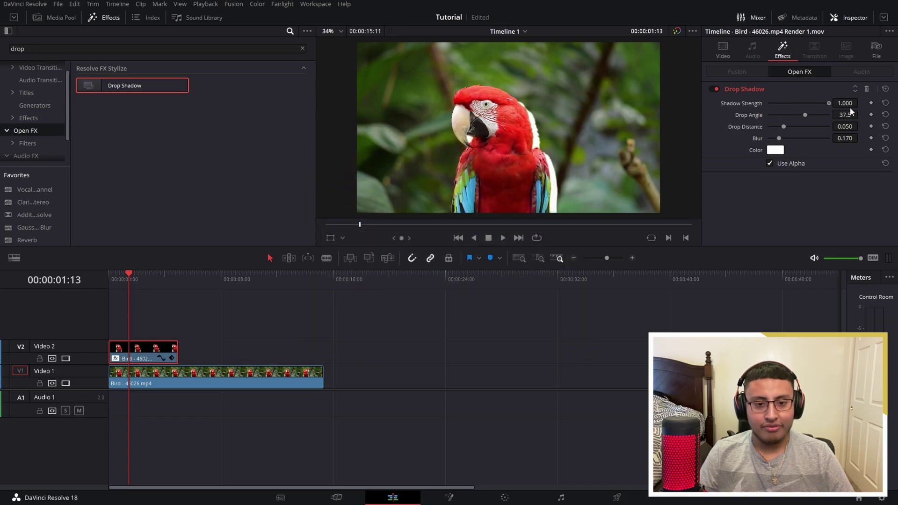
left_click(885, 90)
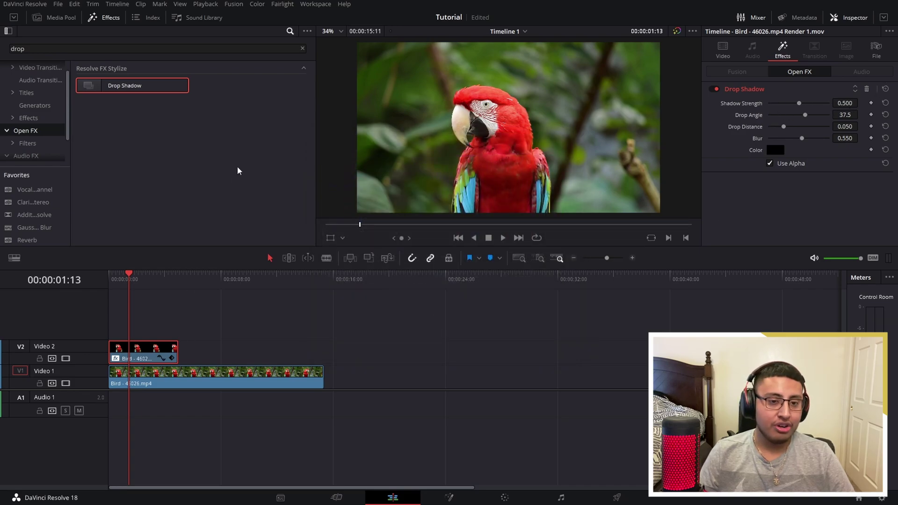
left_click(867, 89)
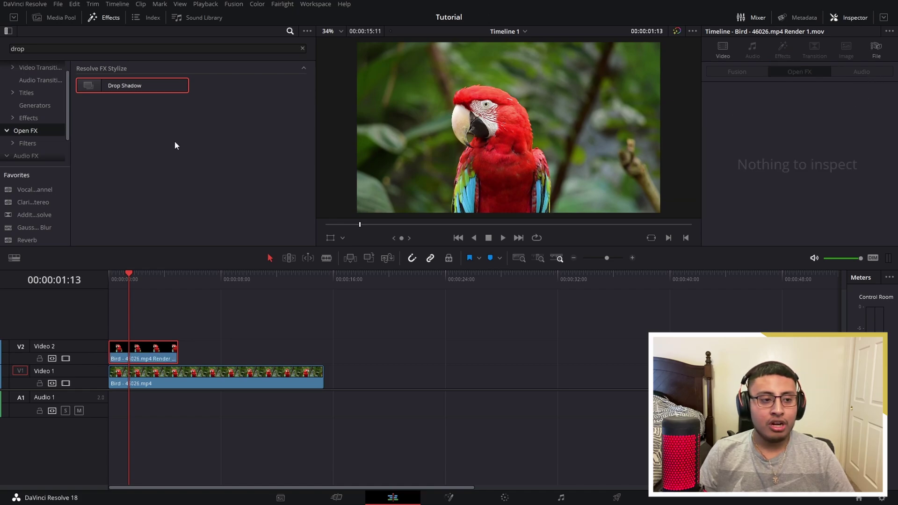
left_click(134, 47)
key("BackSpace")
key("BackSpace")
key("BackSpace")
key("BackSpace")
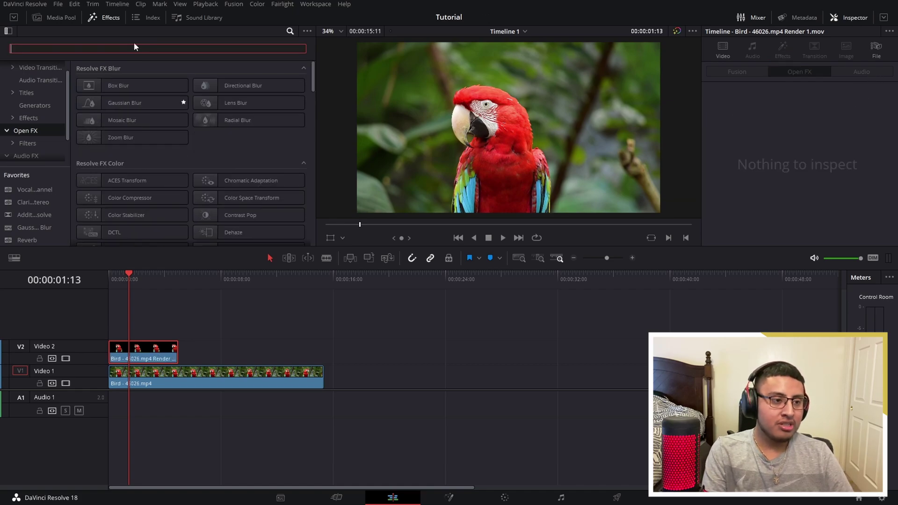
scroll(171, 137, "down", 5)
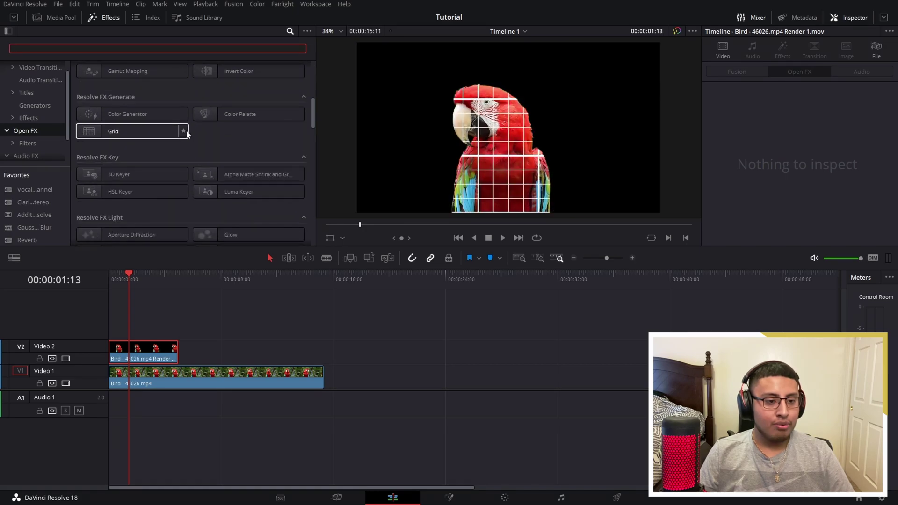
left_click(265, 142)
scroll(245, 147, "down", 2)
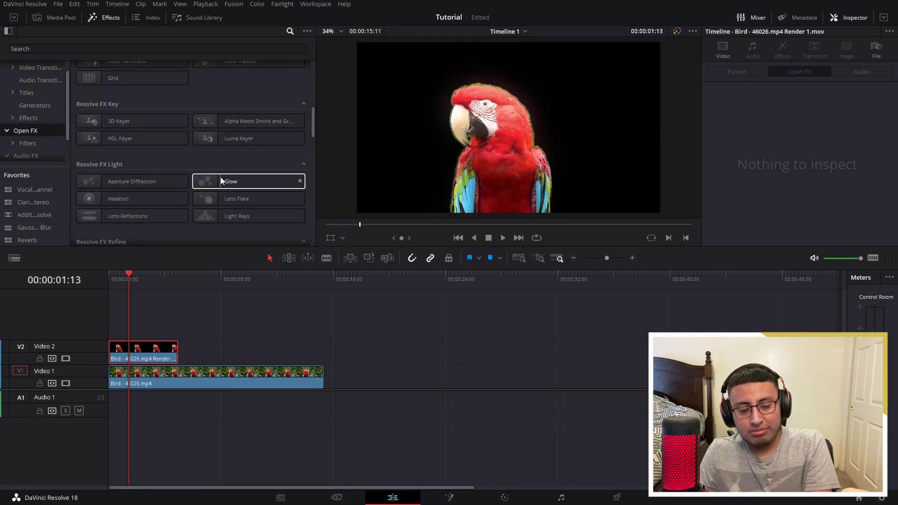
left_click_drag(222, 181, 150, 351)
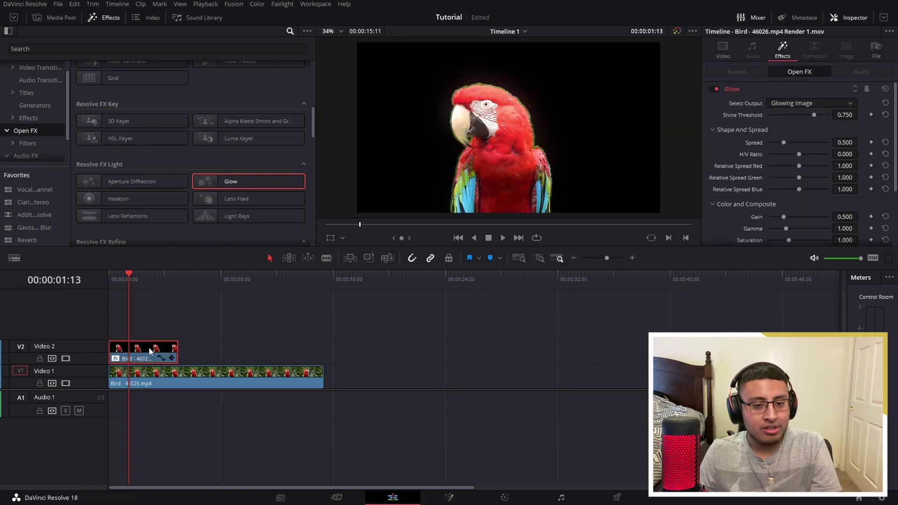
key("Home")
key("space")
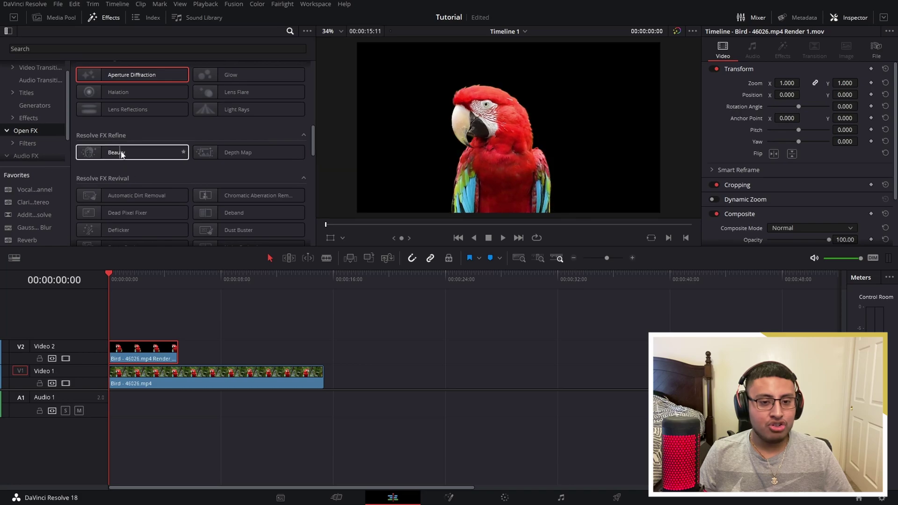
scroll(136, 208, "down", 10)
left_click_drag(133, 94, 156, 351)
left_click(146, 276)
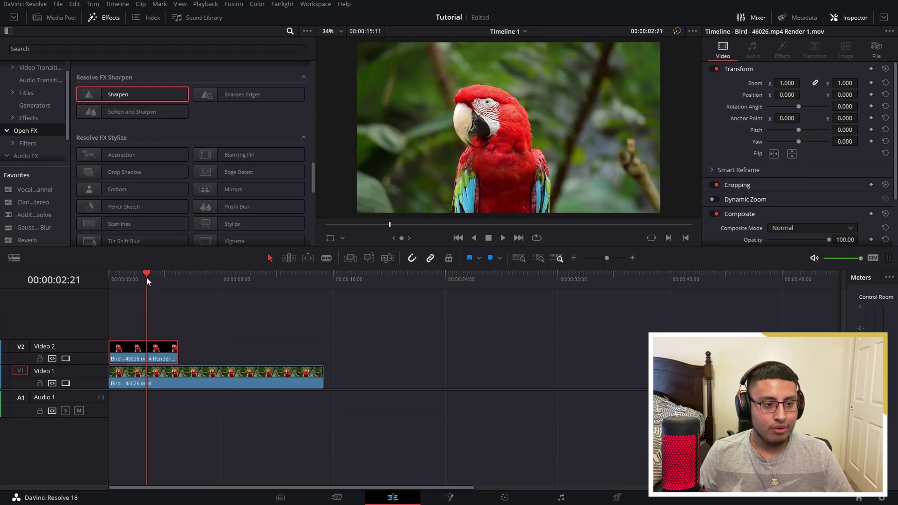
scroll(134, 196, "down", 3)
scroll(250, 171, "down", 3)
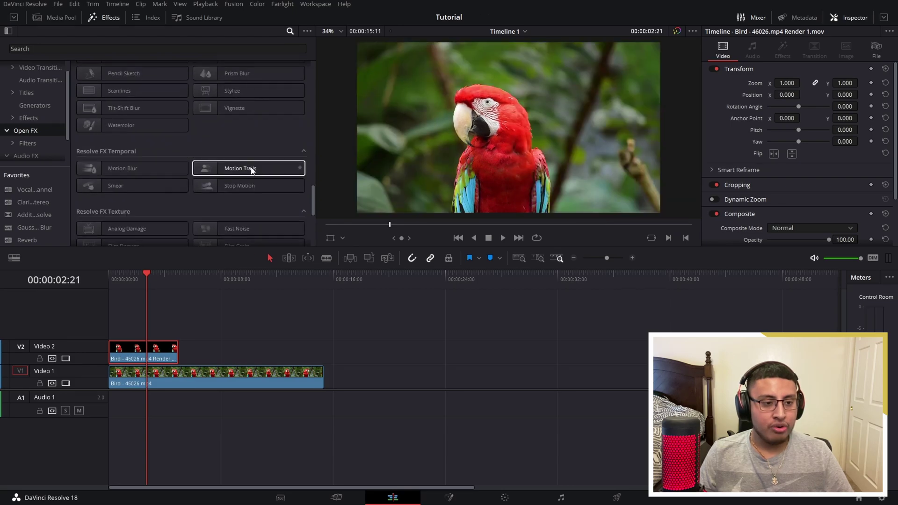
left_click_drag(157, 169, 147, 337)
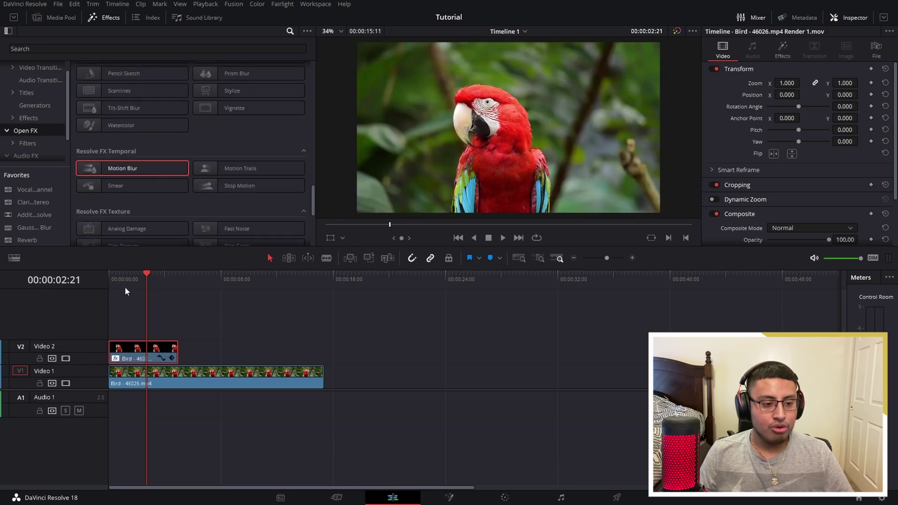
key("Home")
key("space")
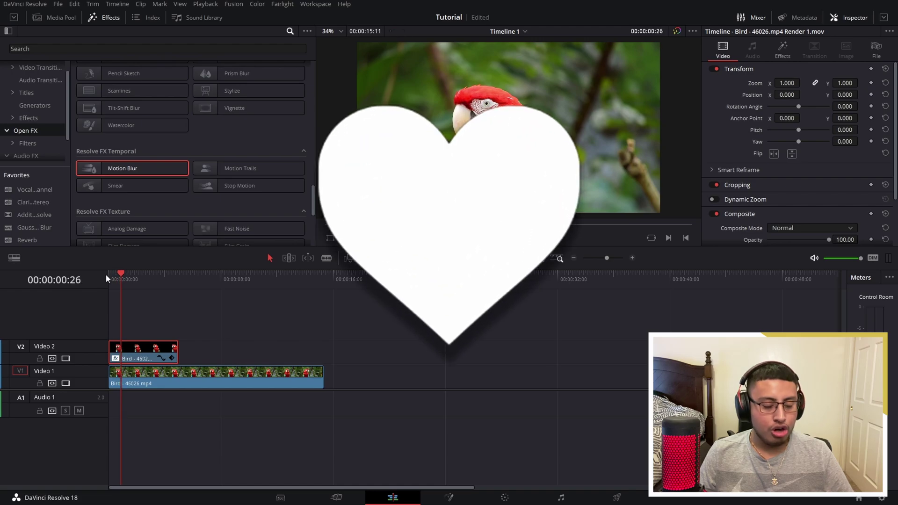
key("ctrl+z")
scroll(145, 89, "down", 3)
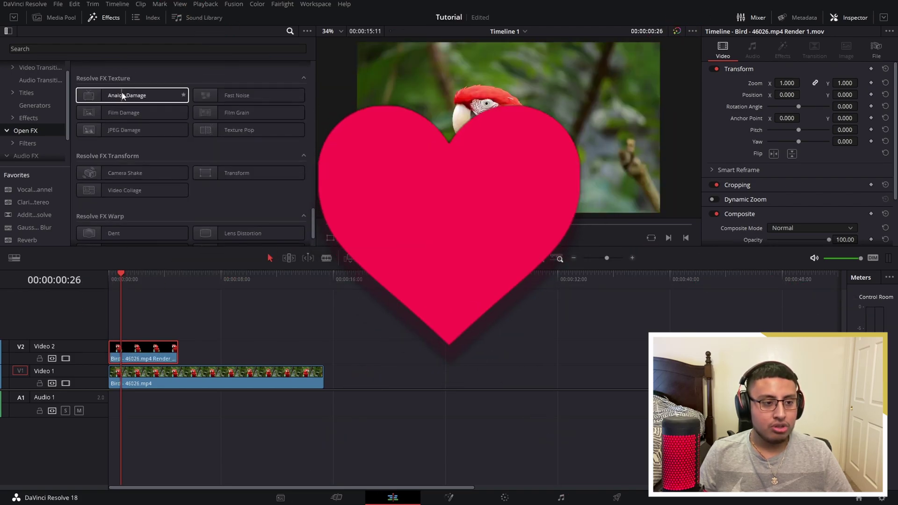
left_click_drag(123, 96, 125, 351)
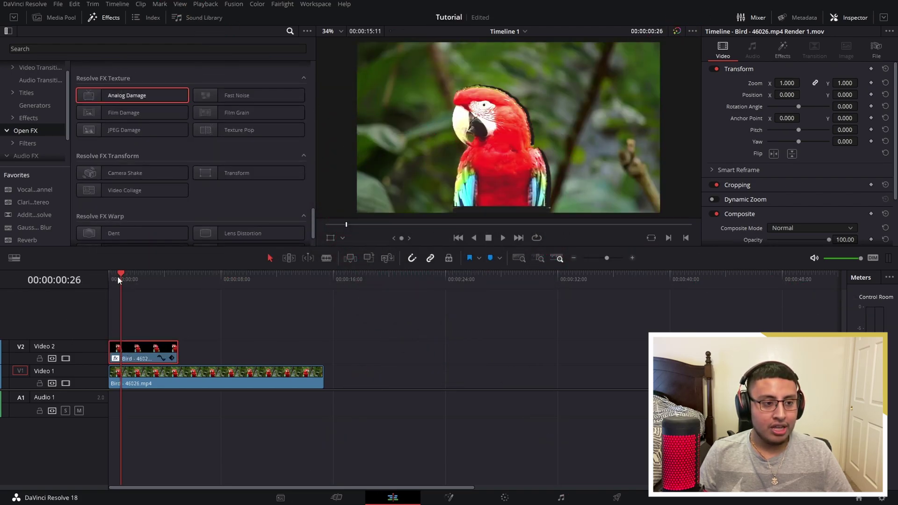
key("Home")
key("space")
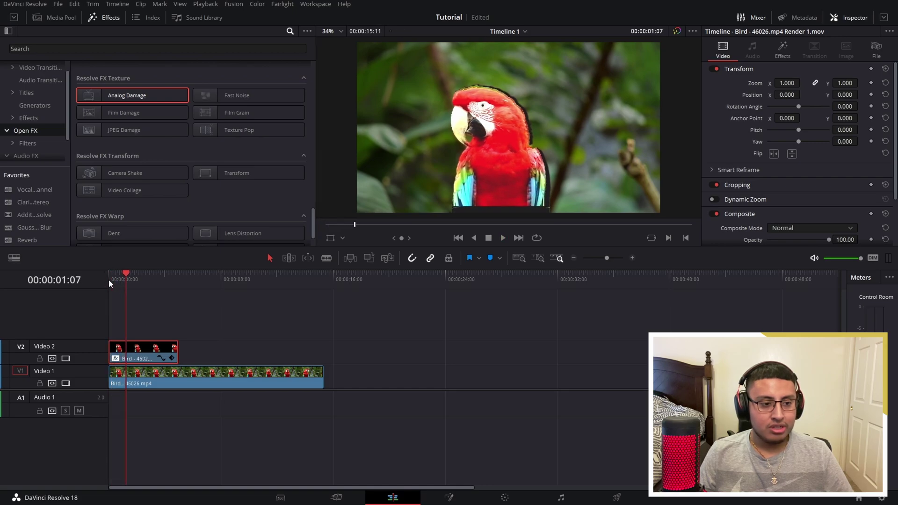
key("ctrl+z")
scroll(169, 201, "down", 5)
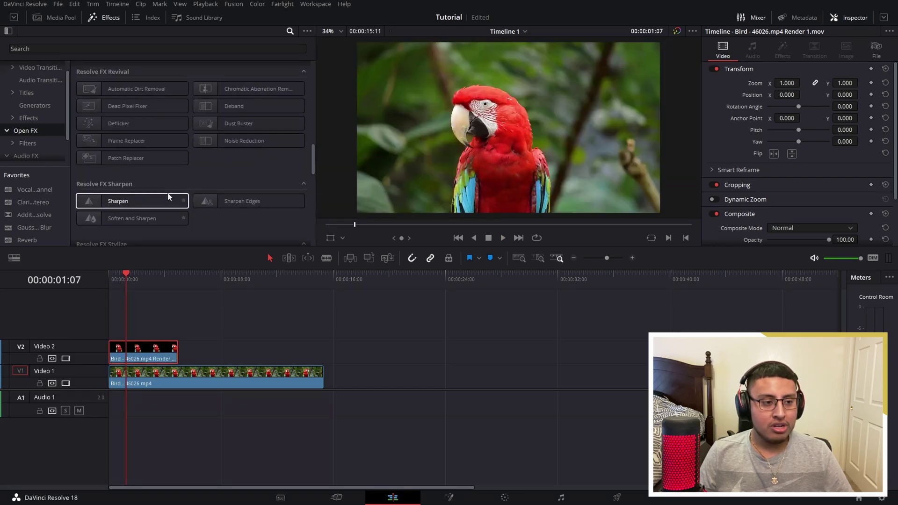
scroll(166, 195, "up", 3)
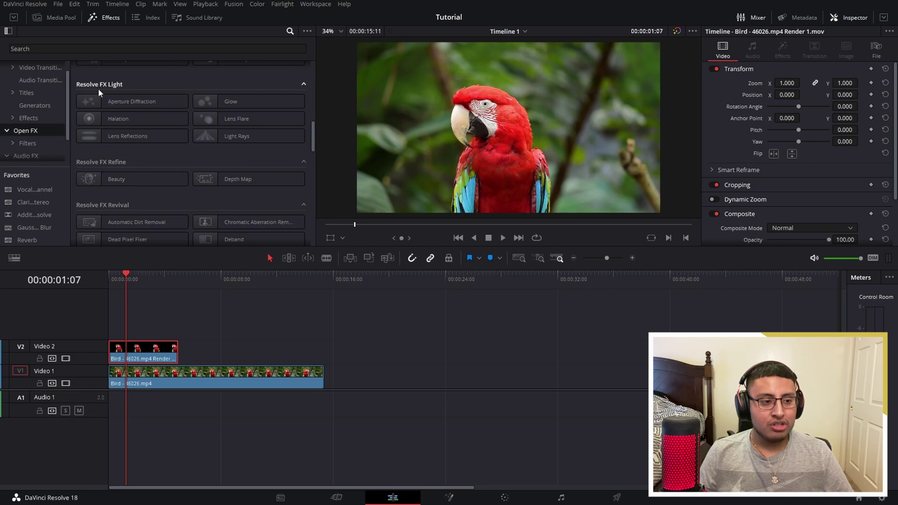
left_click(262, 308)
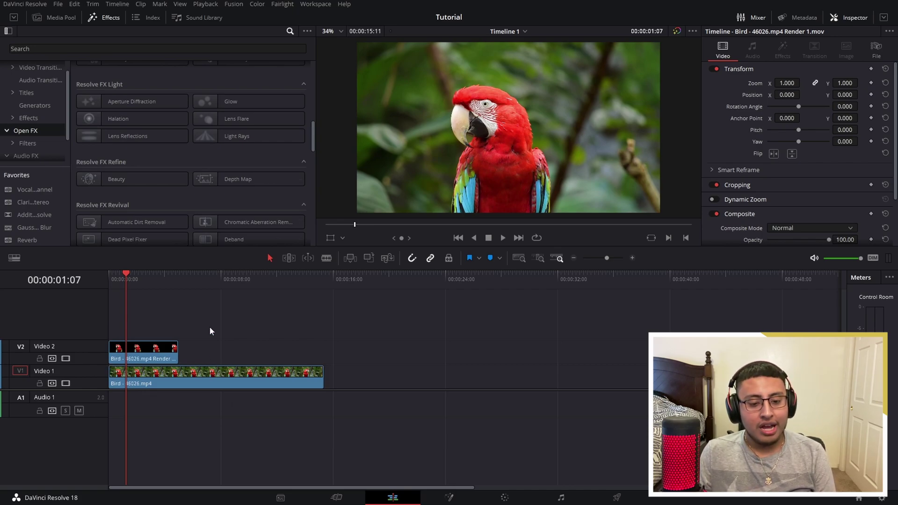
- Switch to the Color page to show the parrot clip's Magic Mask node
left_click(504, 498)
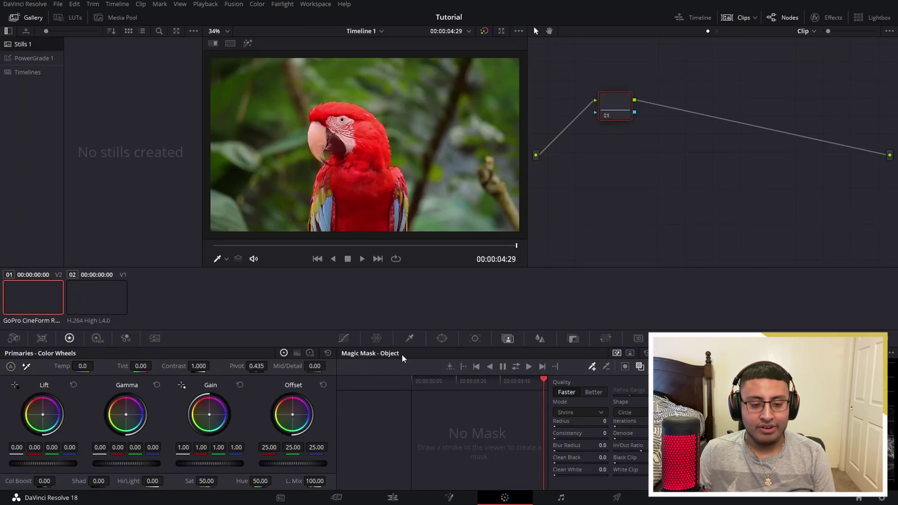